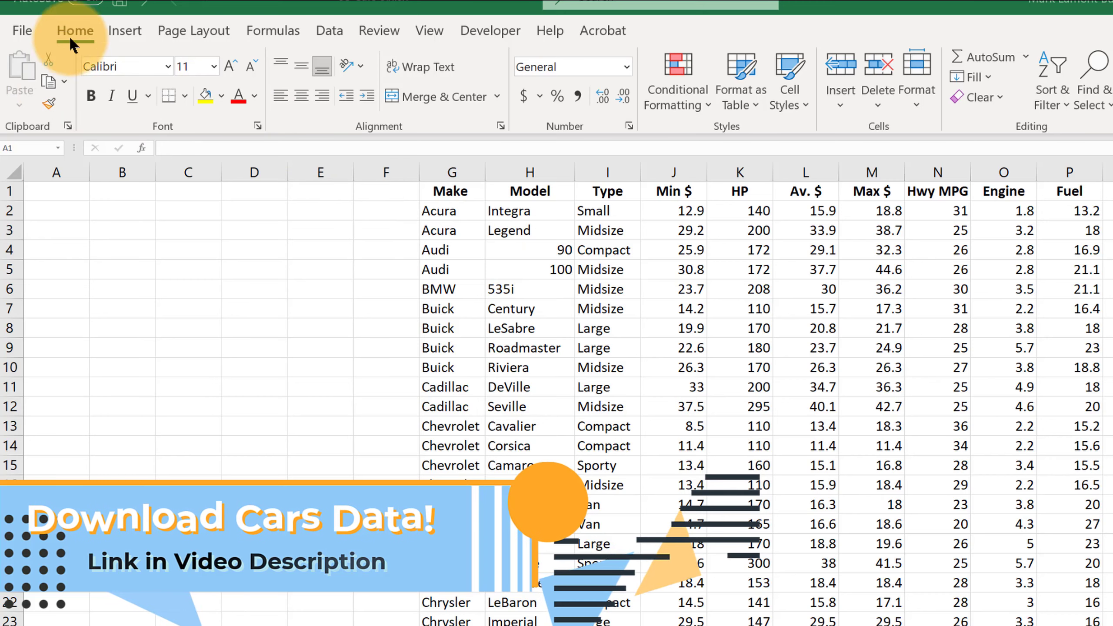
Switch to the Data ribbon to reach the Sort & Filter tools for the Cars data
{"action": "left_click", "coordinate": [323, 28]}
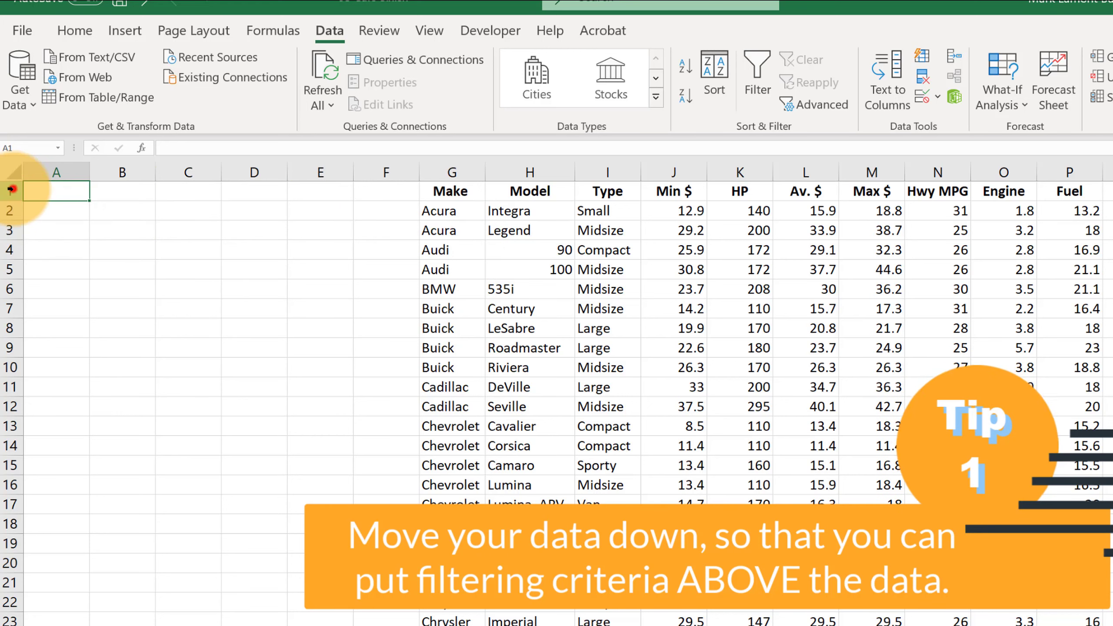
Insert five blank rows at rows 1–5 so the Cars headers move to row 6
{"action": "left_click_drag", "start_coordinate": [11, 190], "coordinate": [12, 267]}
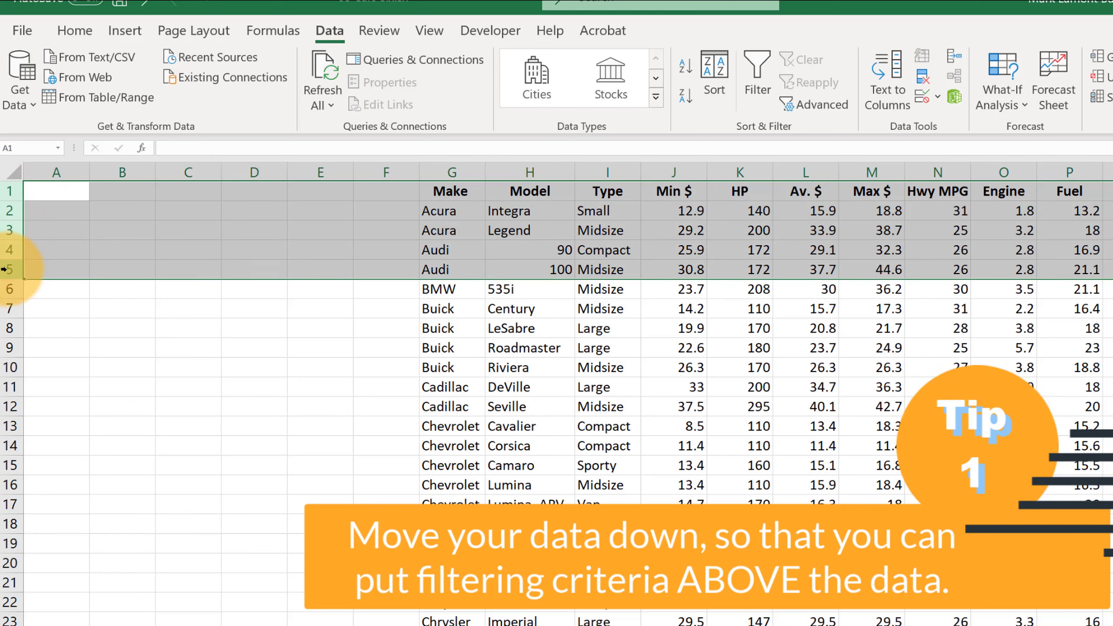
{"action": "right_click", "coordinate": [12, 191]}
{"action": "left_click", "coordinate": [60, 332]}
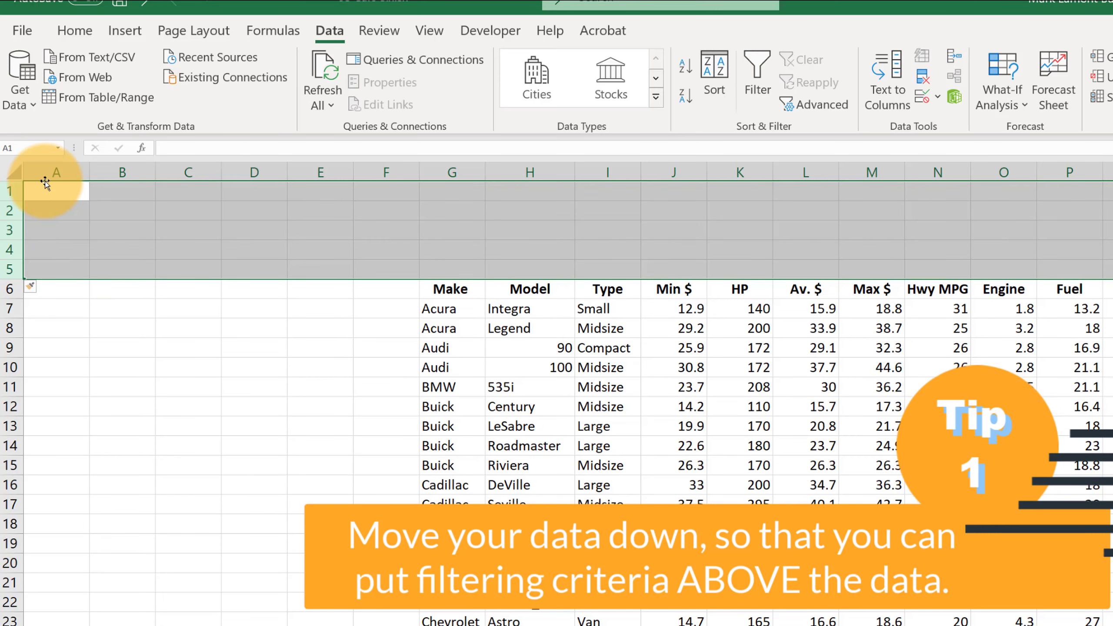
{"action": "left_click", "coordinate": [70, 187]}
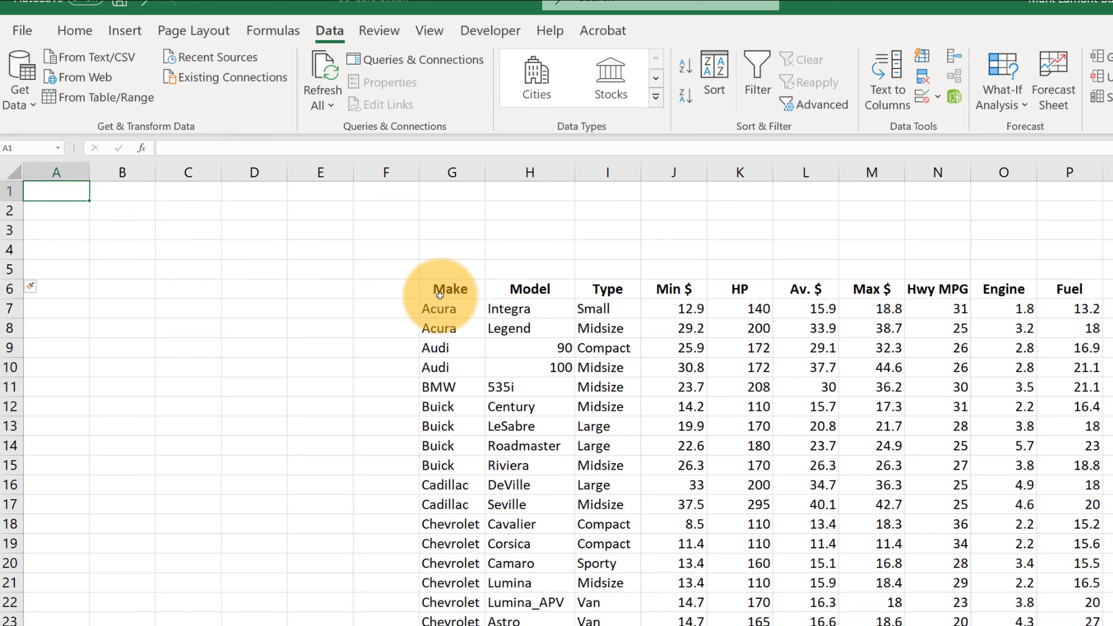
Copy the Make and Model headings from row 6 into A1 and B1
{"action": "left_click_drag", "start_coordinate": [442, 290], "coordinate": [1079, 286]}
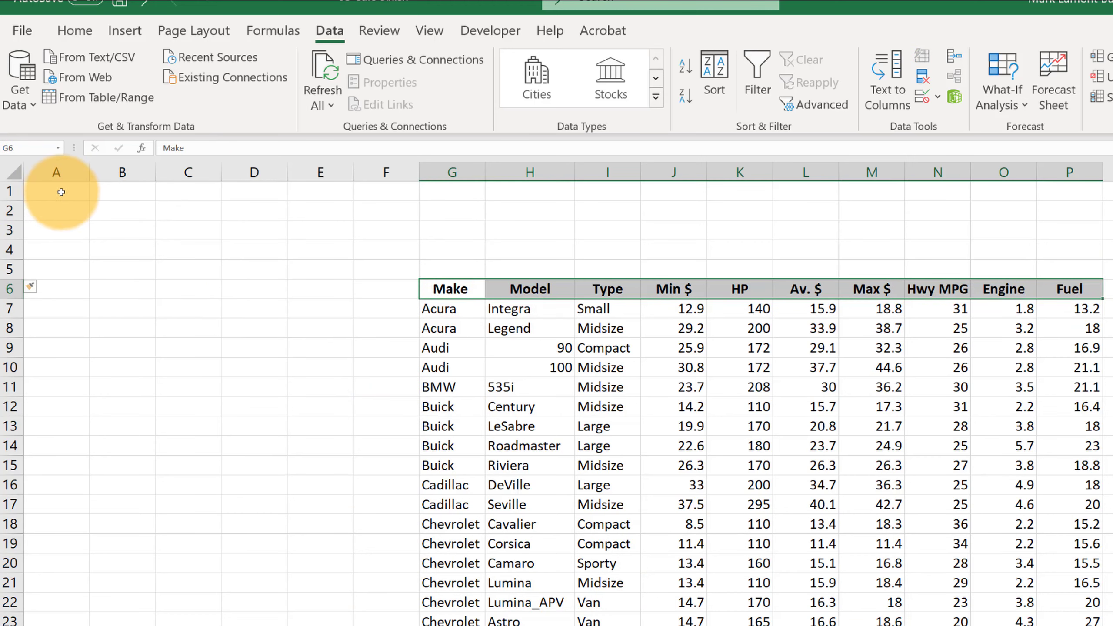
{"action": "left_click", "coordinate": [59, 192]}
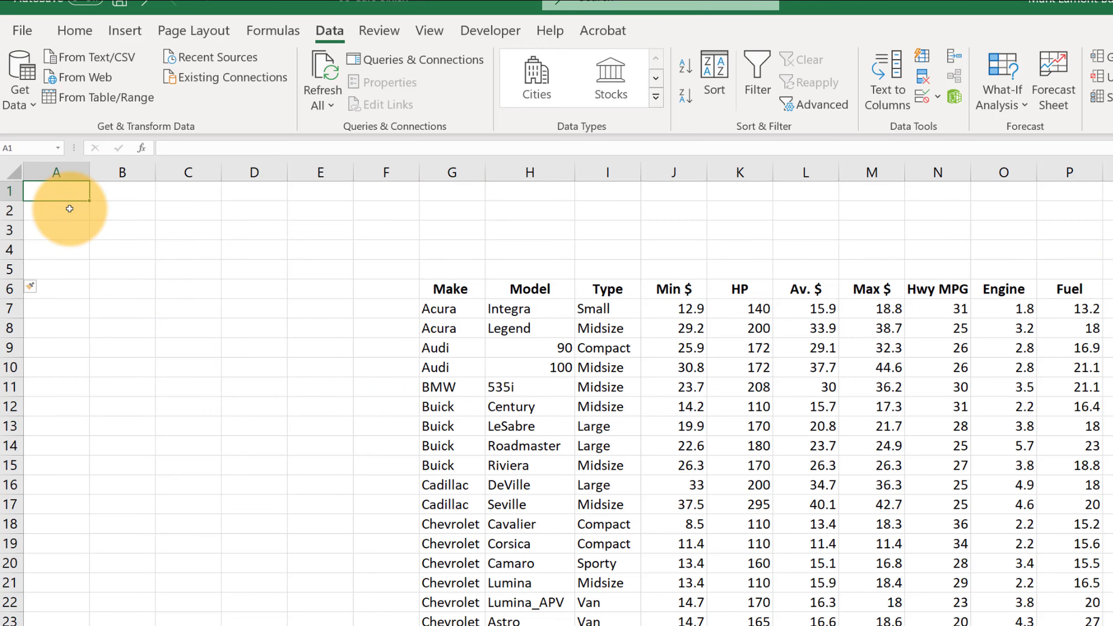
{"action": "left_click", "coordinate": [464, 290]}
{"action": "key", "text": "ctrl+c"}
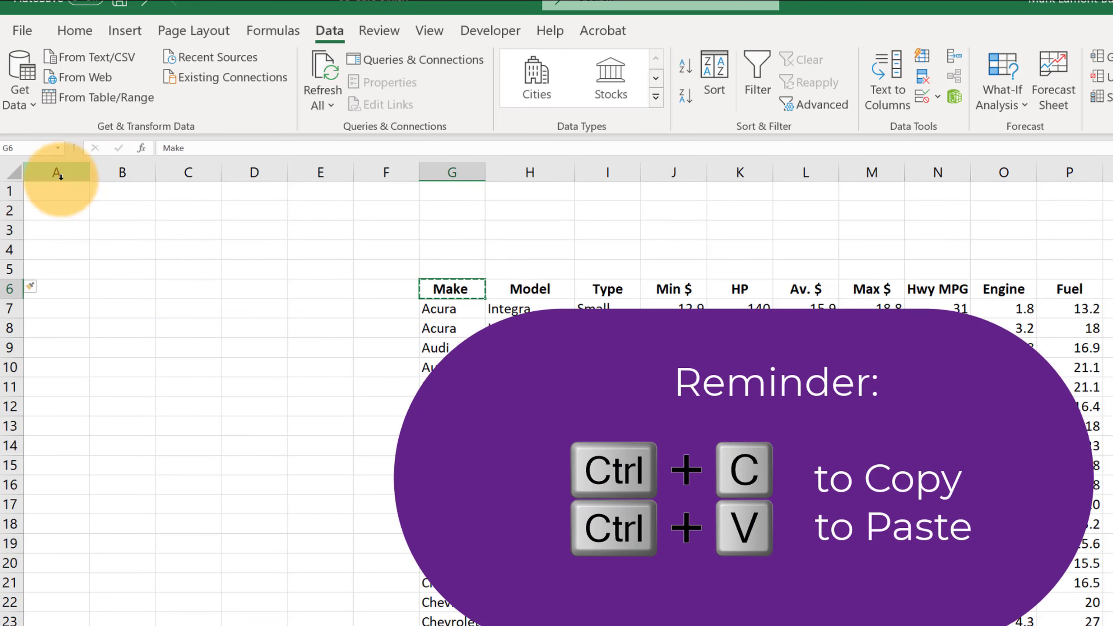
{"action": "left_click", "coordinate": [67, 194]}
{"action": "key", "text": "ctrl+v"}
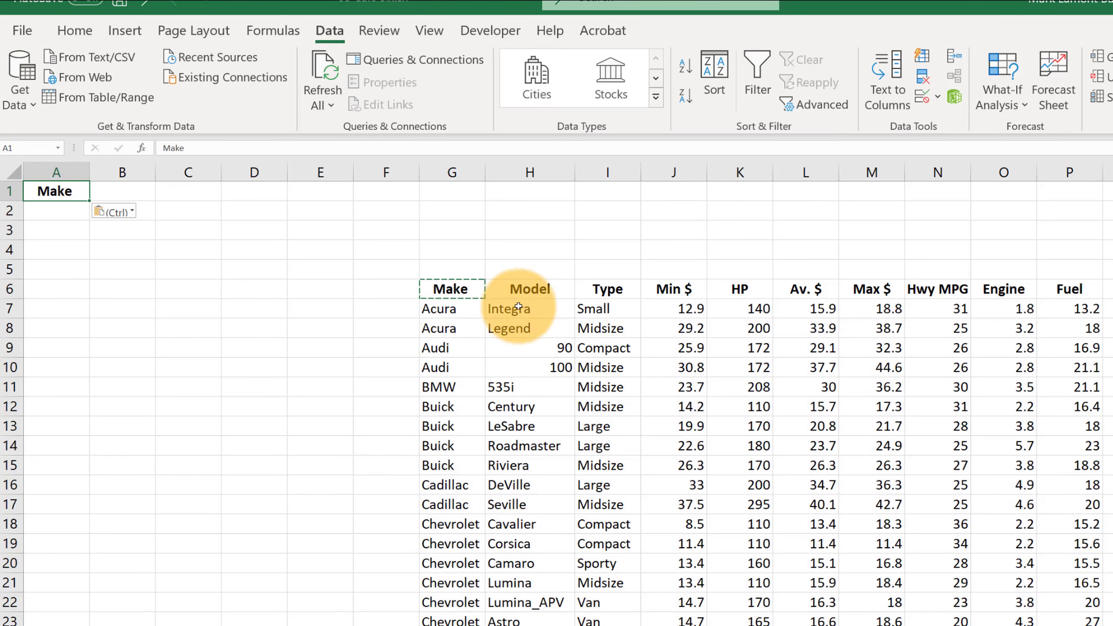
{"action": "left_click", "coordinate": [530, 290]}
{"action": "key", "text": "ctrl+c"}
{"action": "left_click", "coordinate": [123, 191]}
{"action": "key", "text": "ctrl+v"}
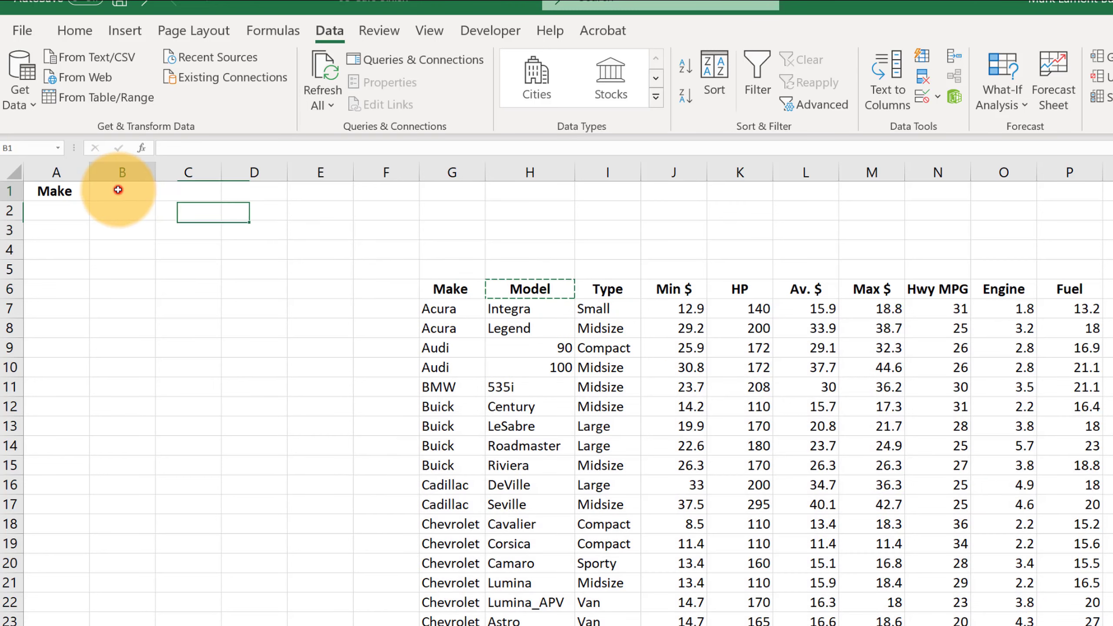
Copy the HP and Fuel headings into C1 and D1
{"action": "left_click", "coordinate": [753, 288]}
{"action": "key", "text": "ctrl+c"}
{"action": "left_click", "coordinate": [188, 192]}
{"action": "key", "text": "ctrl+v"}
{"action": "left_click", "coordinate": [1075, 250]}
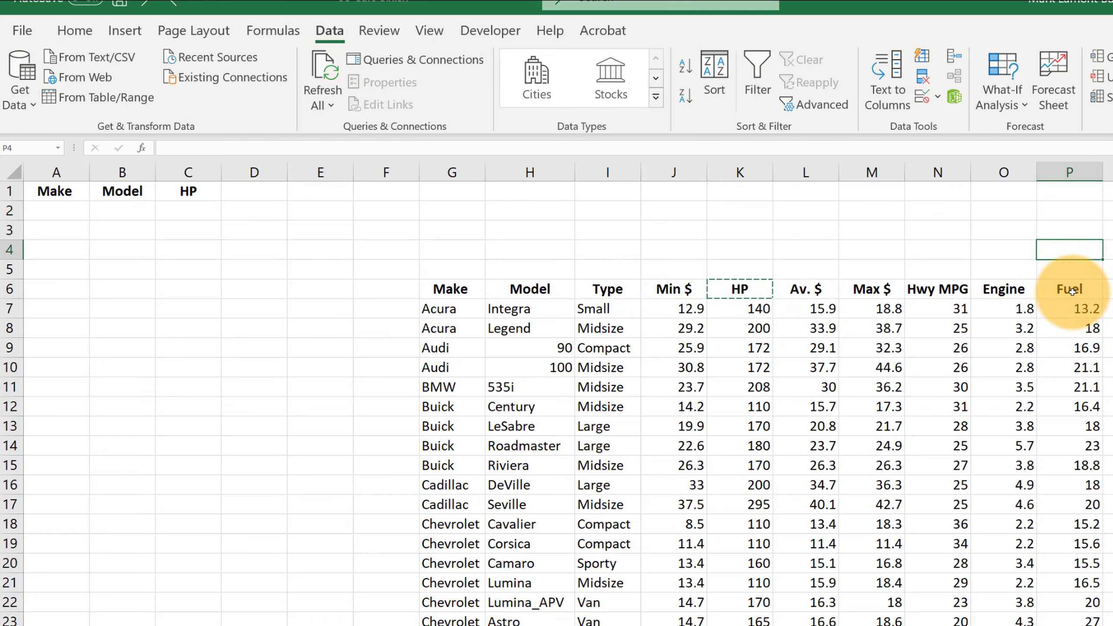
{"action": "key", "text": "ctrl+c"}
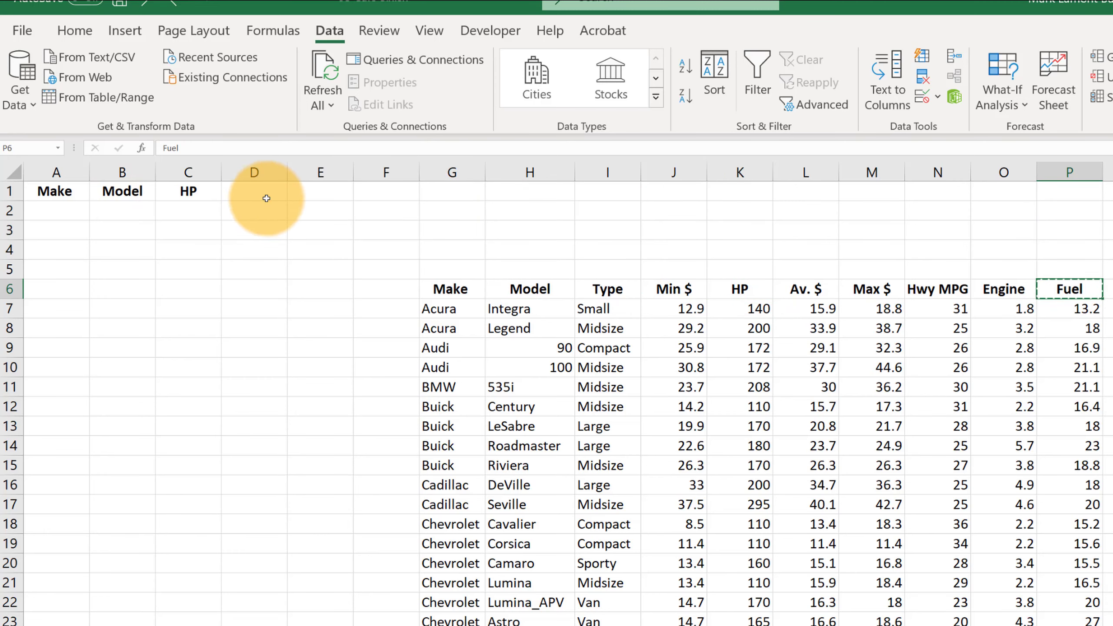
{"action": "left_click", "coordinate": [264, 192]}
{"action": "key", "text": "ctrl+v"}
{"action": "left_click", "coordinate": [66, 214]}
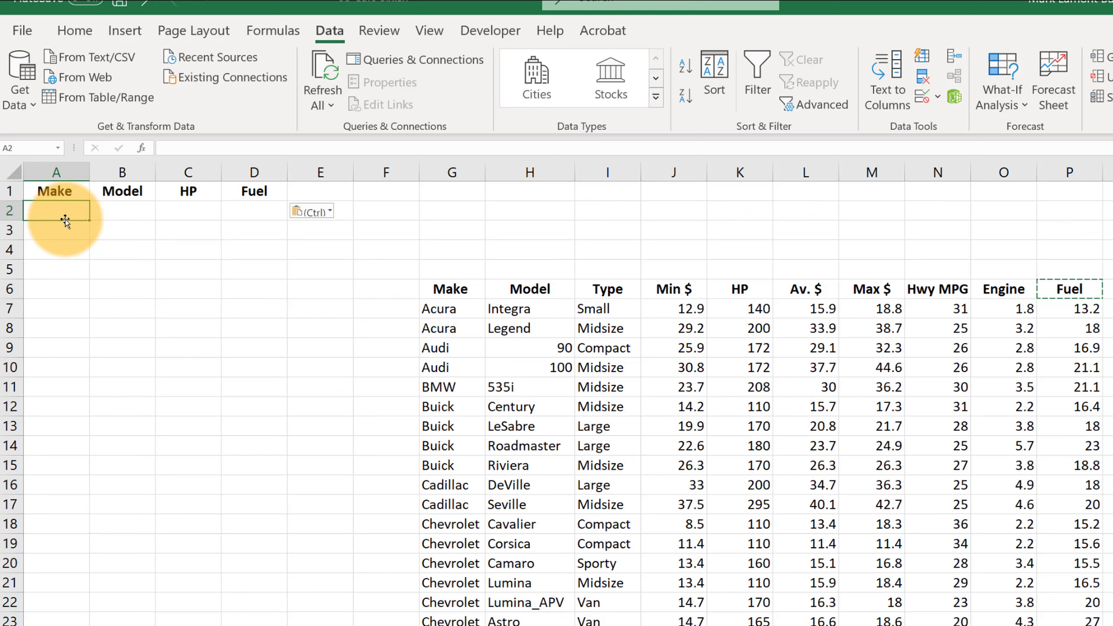
Copy a Chevrolet entry into A2 under the Make criteria heading
{"action": "left_click", "coordinate": [459, 525]}
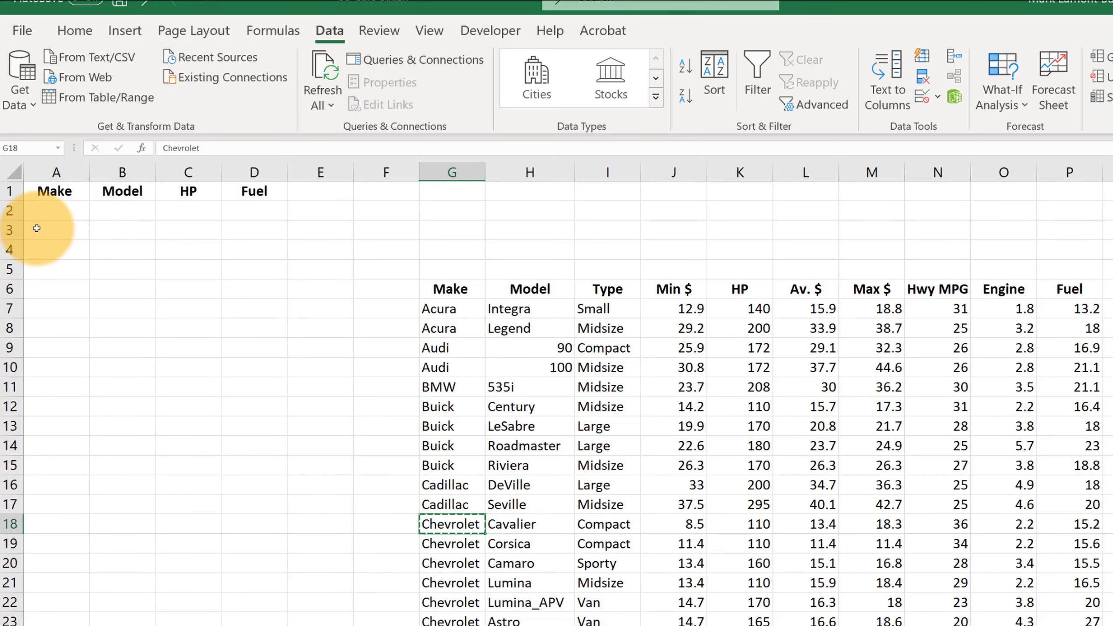
{"action": "left_click", "coordinate": [53, 215]}
{"action": "key", "text": "ctrl+v"}
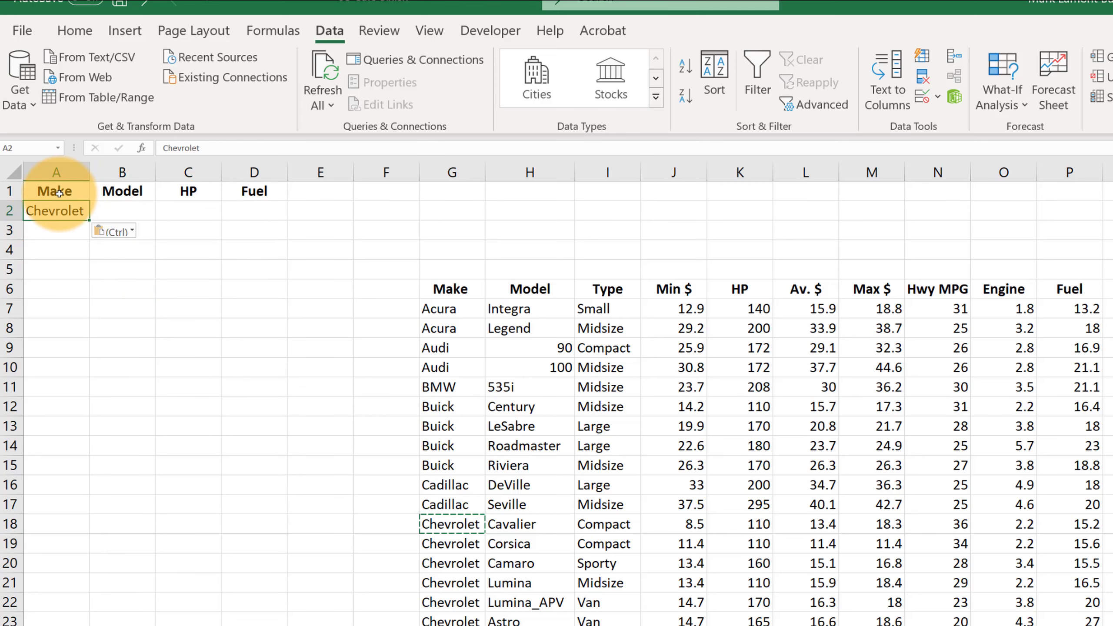
Run Advanced Filter in place with criteria range A1:D2 to show only Chevrolets
{"action": "left_click", "coordinate": [612, 330]}
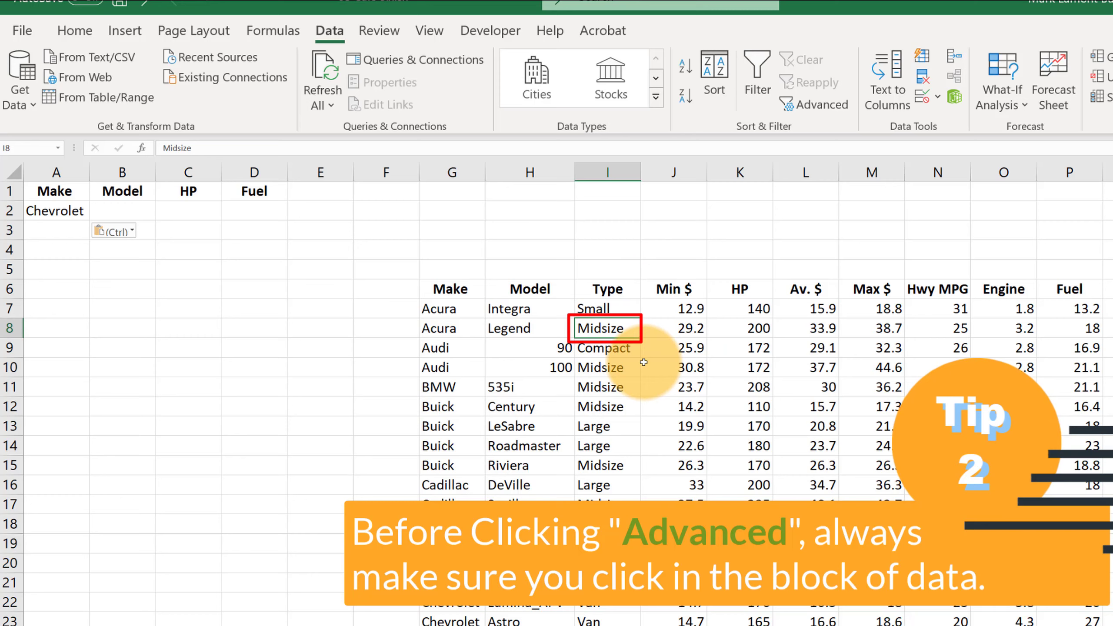
{"action": "left_click", "coordinate": [608, 387]}
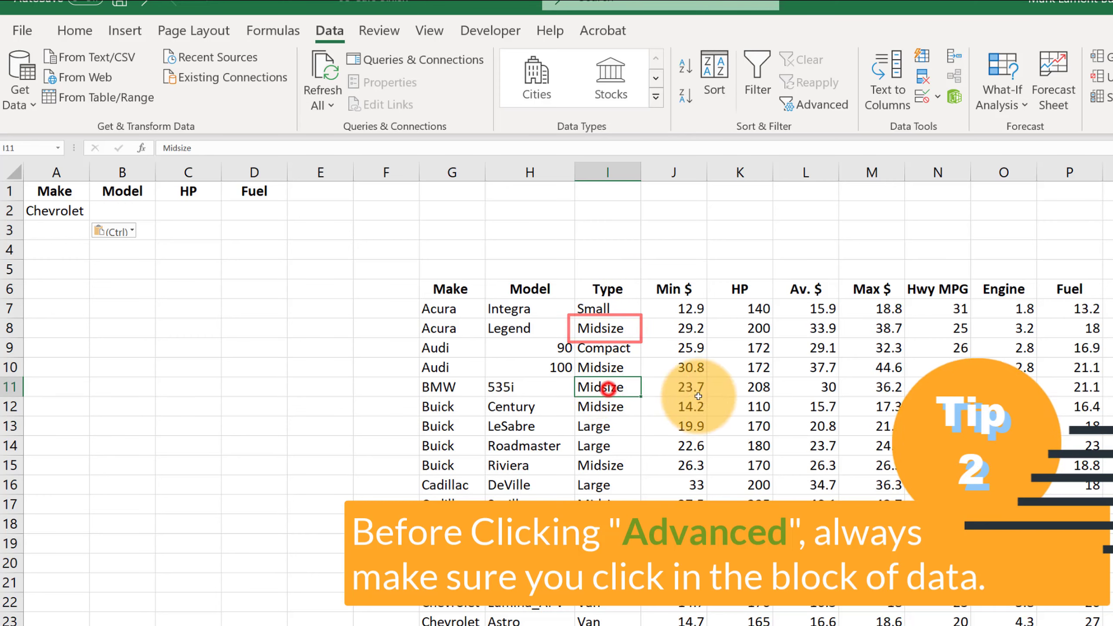
{"action": "left_click", "coordinate": [798, 106]}
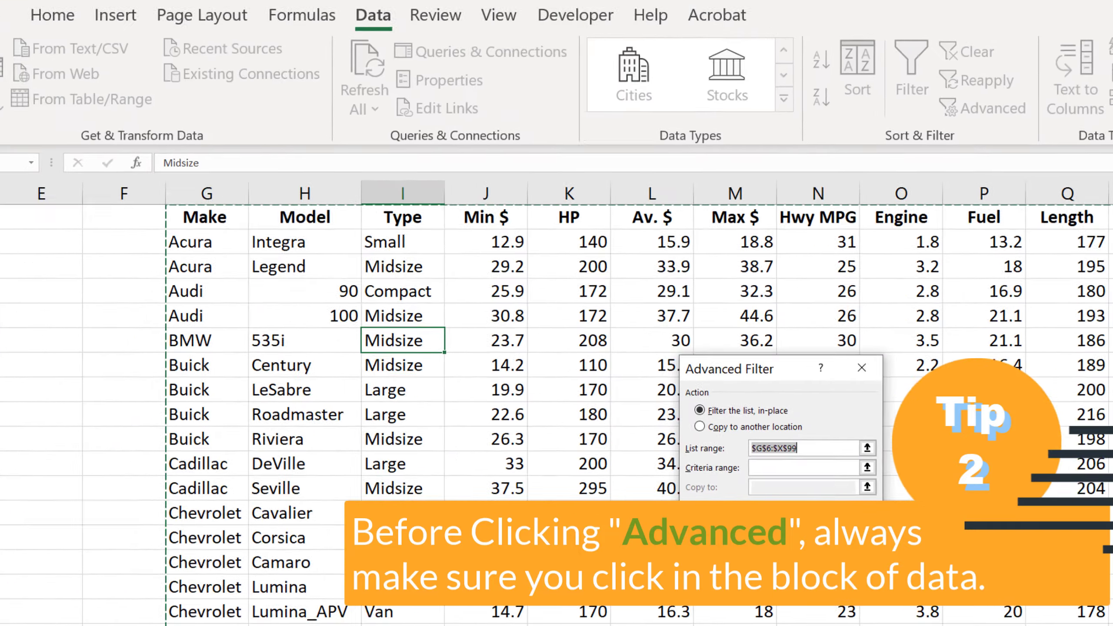
{"action": "scroll", "coordinate": [263, 263], "scroll_direction": "up", "scroll_amount": 2}
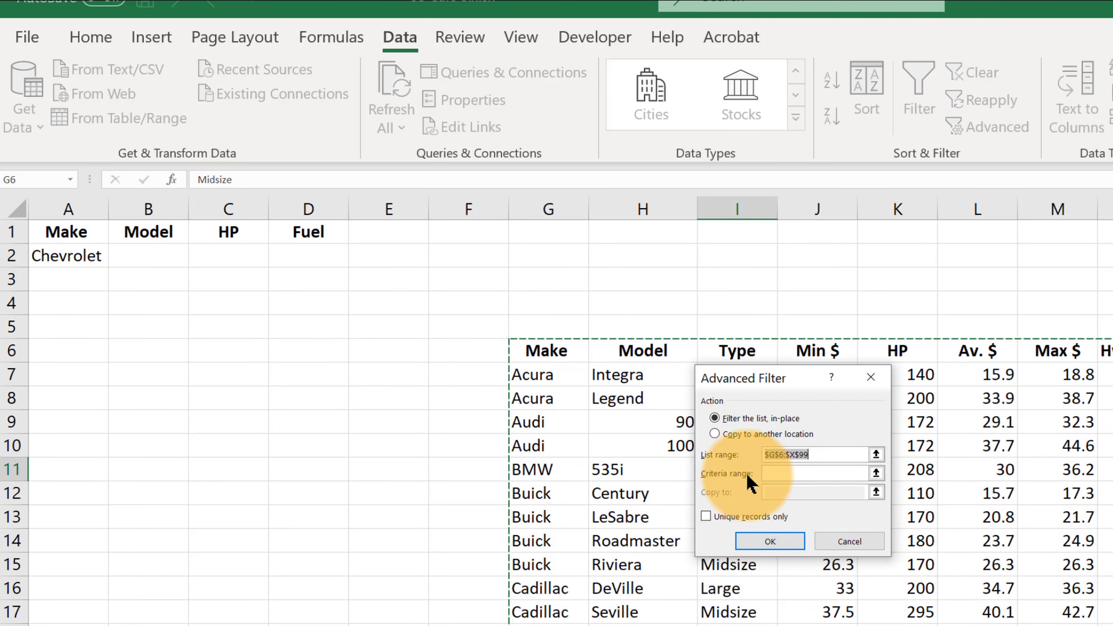
{"action": "left_click", "coordinate": [783, 473]}
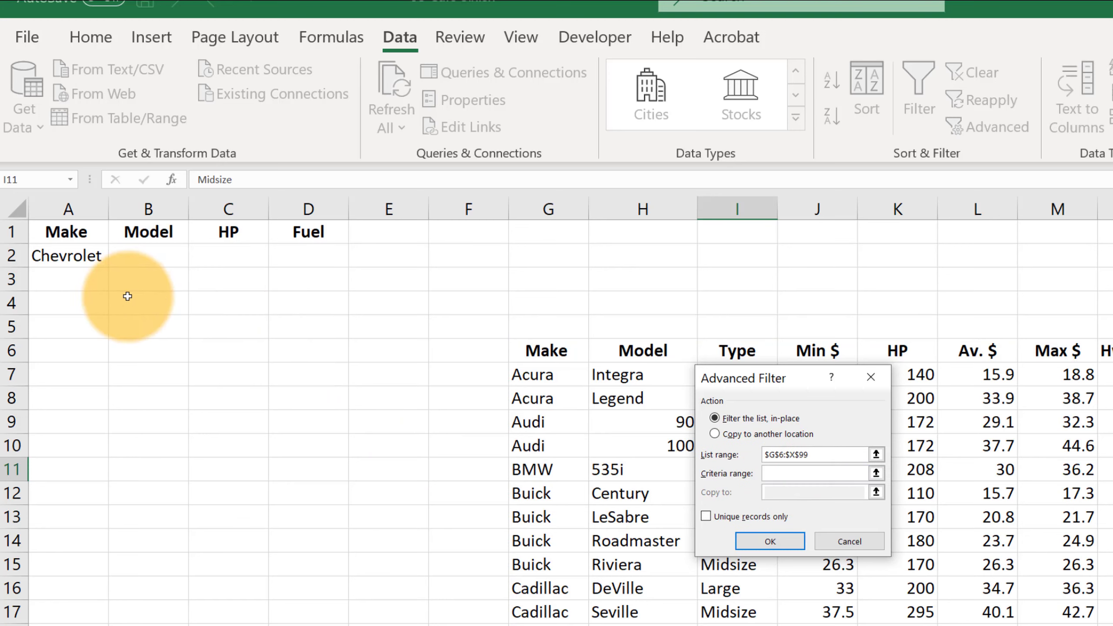
{"action": "left_click_drag", "start_coordinate": [56, 232], "coordinate": [310, 258]}
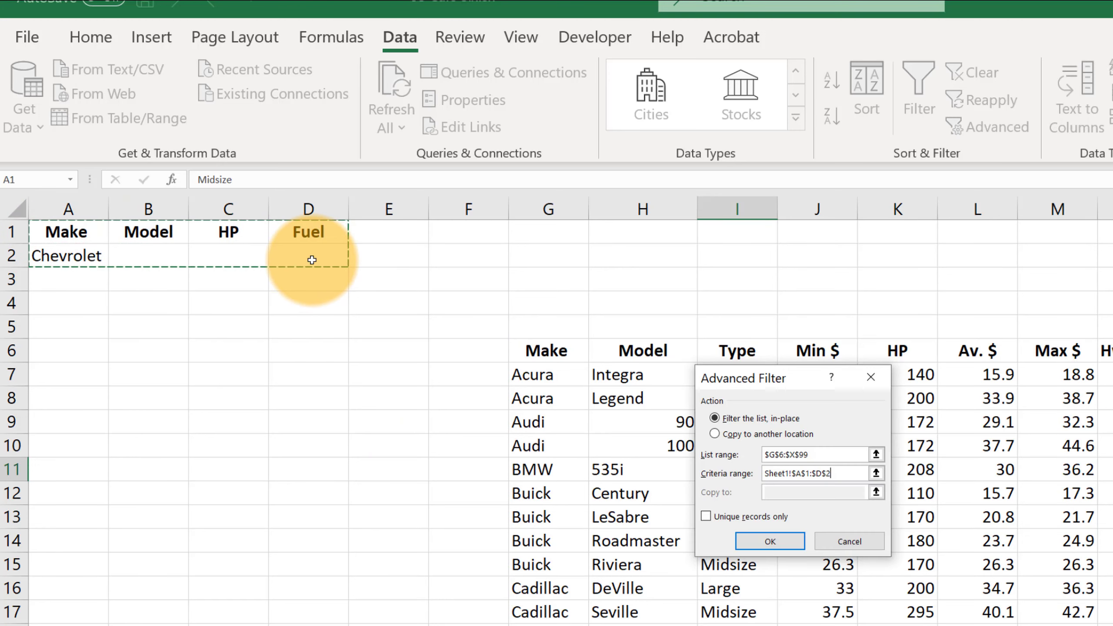
{"action": "left_click", "coordinate": [771, 542]}
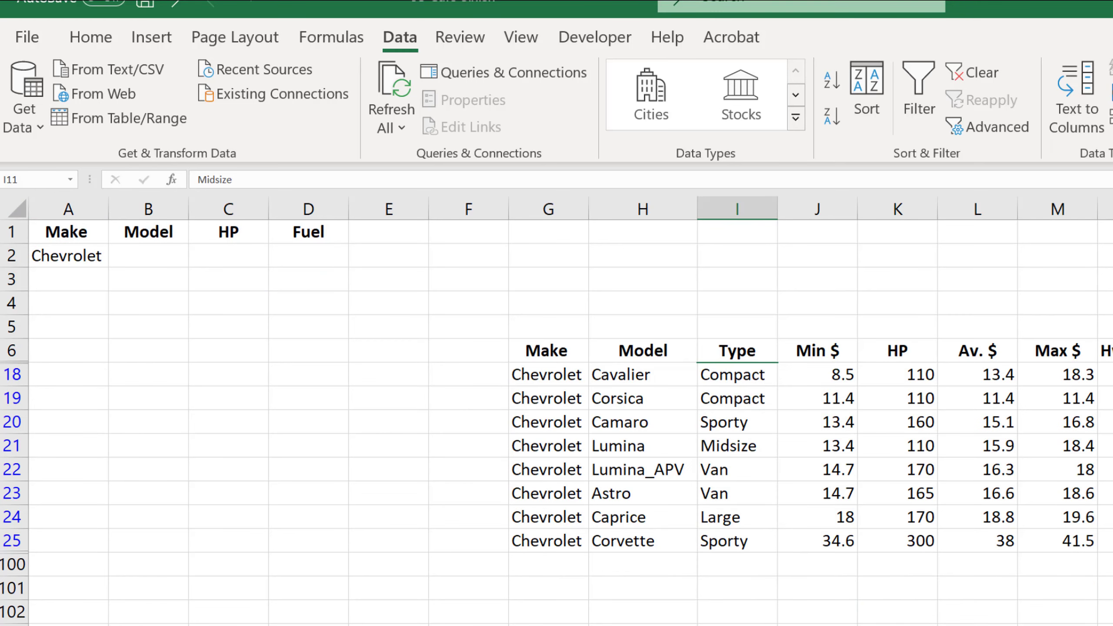
{"action": "scroll", "coordinate": [571, 411], "scroll_direction": "right", "scroll_amount": 5}
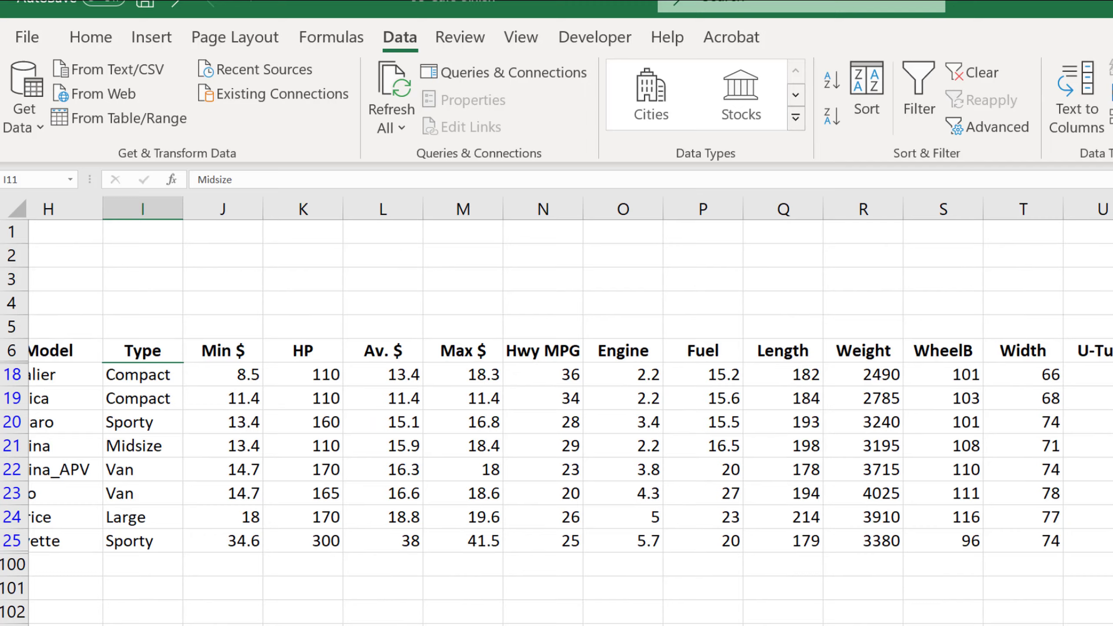
{"action": "scroll", "coordinate": [570, 411], "scroll_direction": "left", "scroll_amount": 5}
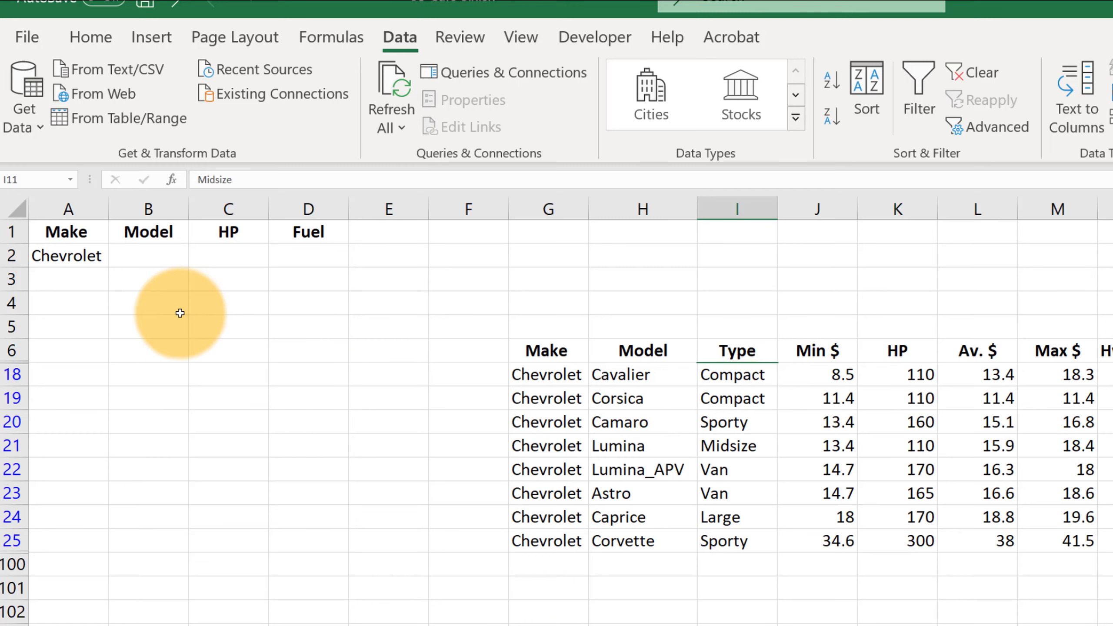
{"action": "left_click", "coordinate": [228, 258]}
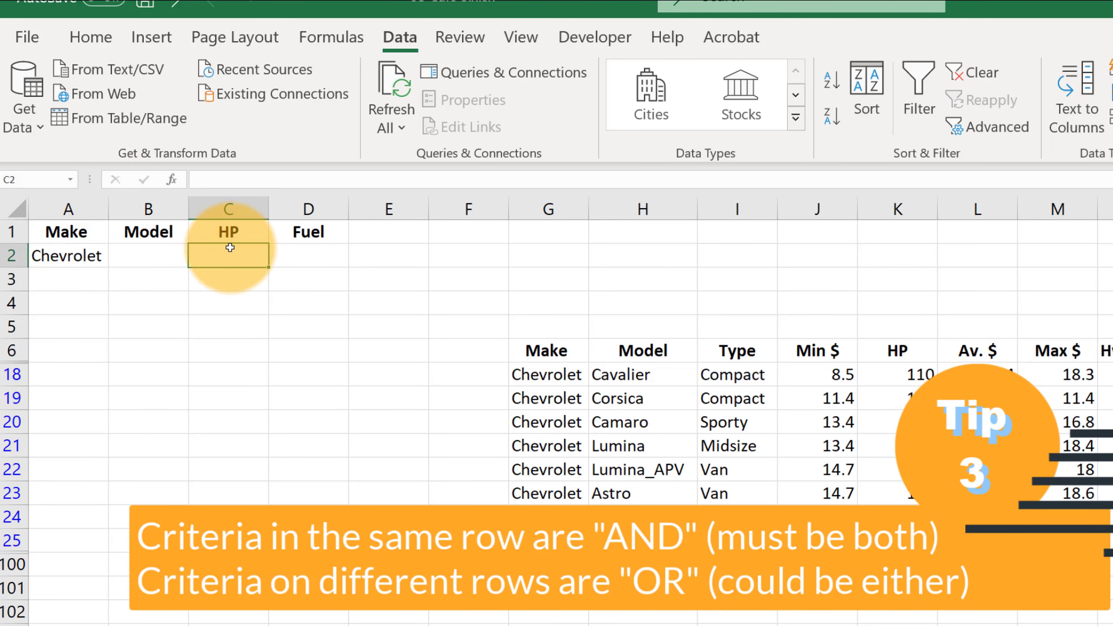
{"action": "left_click", "coordinate": [80, 254]}
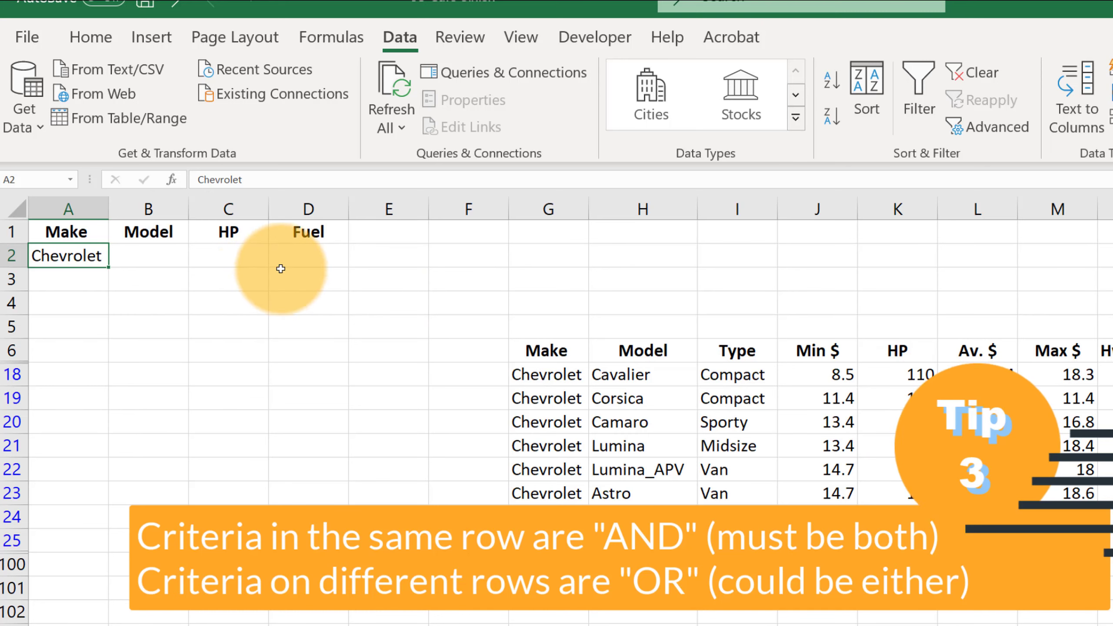
Enter >120 under HP in C2 and reapply the Advanced Filter for Chevrolets above 120 HP
{"action": "left_click", "coordinate": [228, 255]}
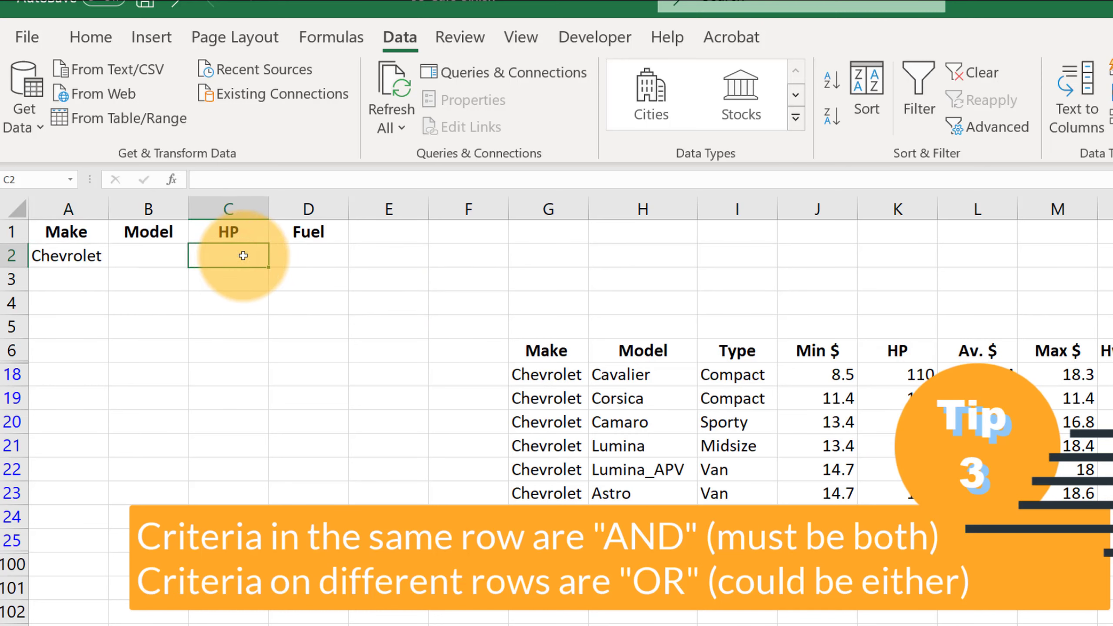
{"action": "type", "text": ">120"}
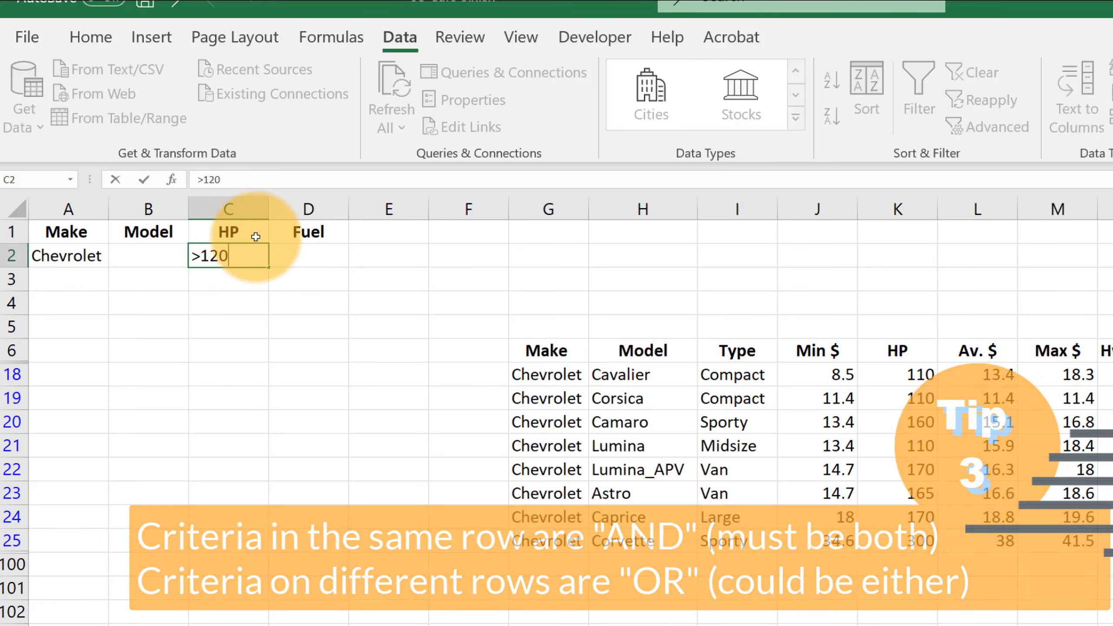
{"action": "left_click", "coordinate": [615, 391]}
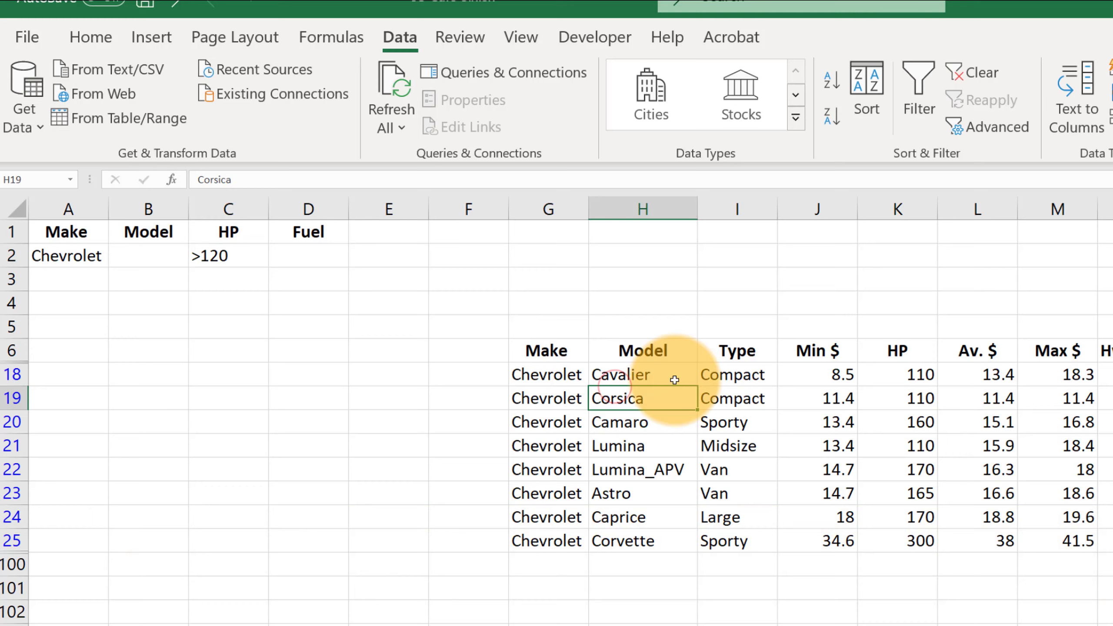
{"action": "left_click", "coordinate": [998, 125]}
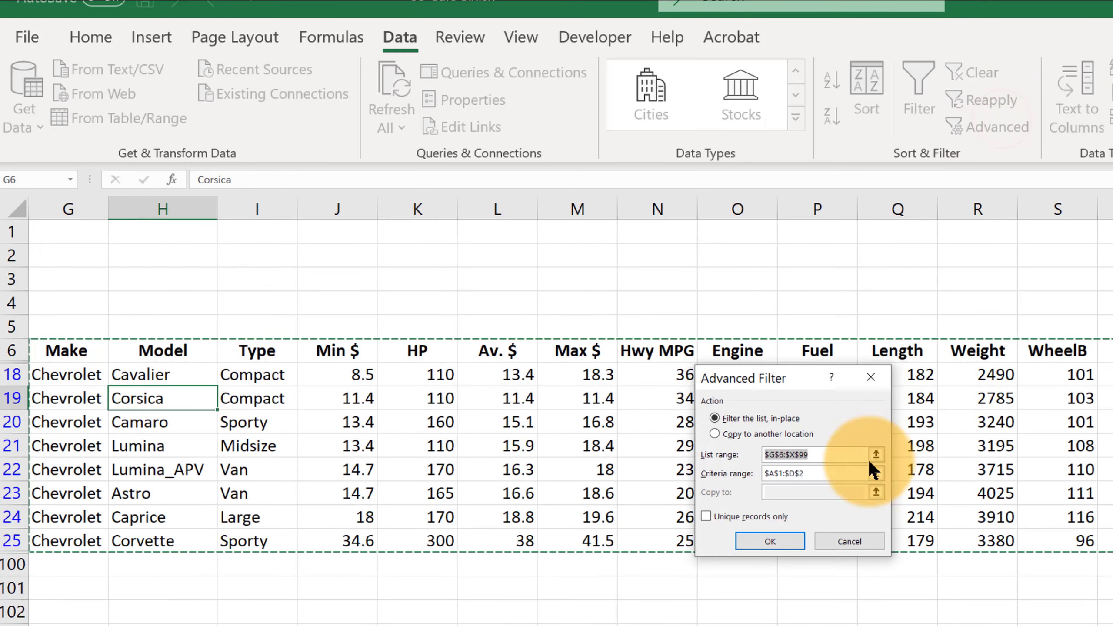
{"action": "left_click", "coordinate": [771, 540]}
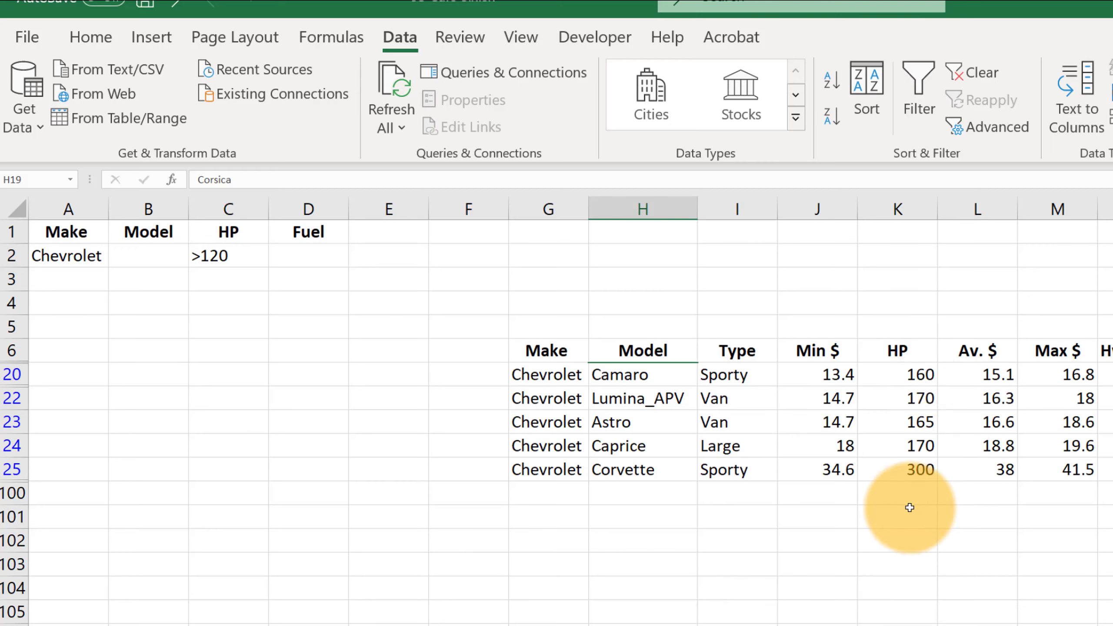
{"action": "left_click", "coordinate": [65, 258]}
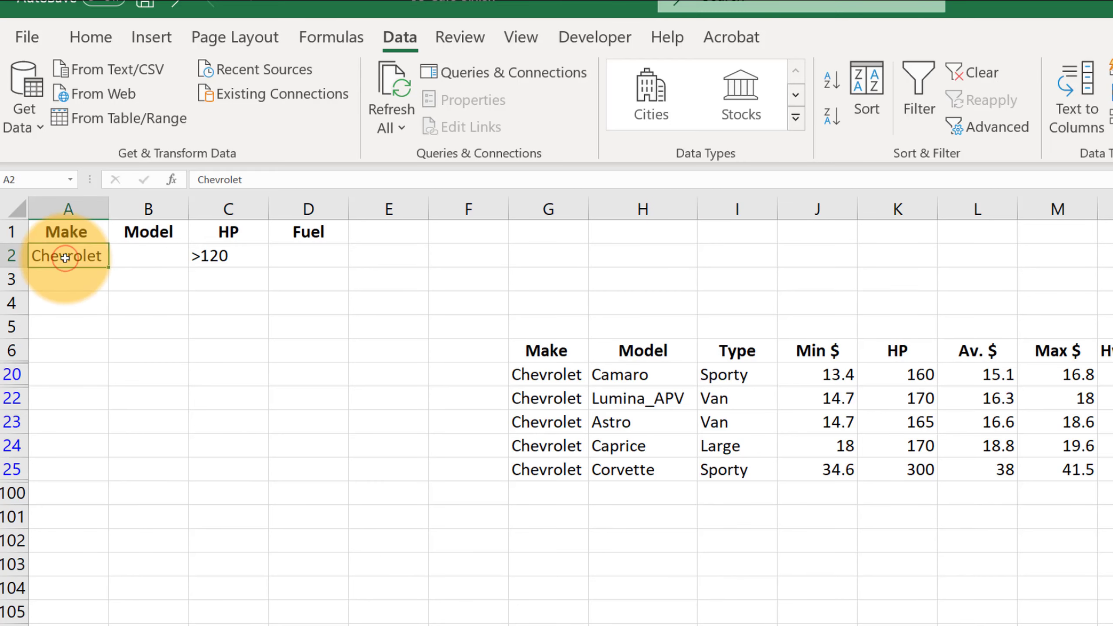
{"action": "left_click", "coordinate": [225, 256]}
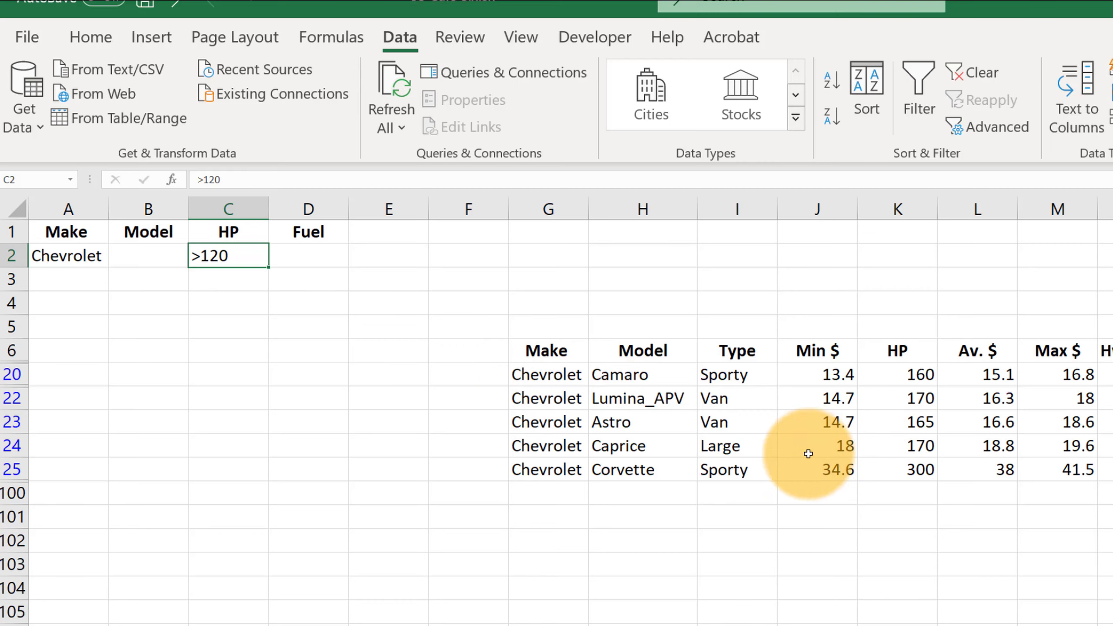
Clear the filter and paste Dodge into A3 as a second Make criterion
{"action": "left_click", "coordinate": [74, 281]}
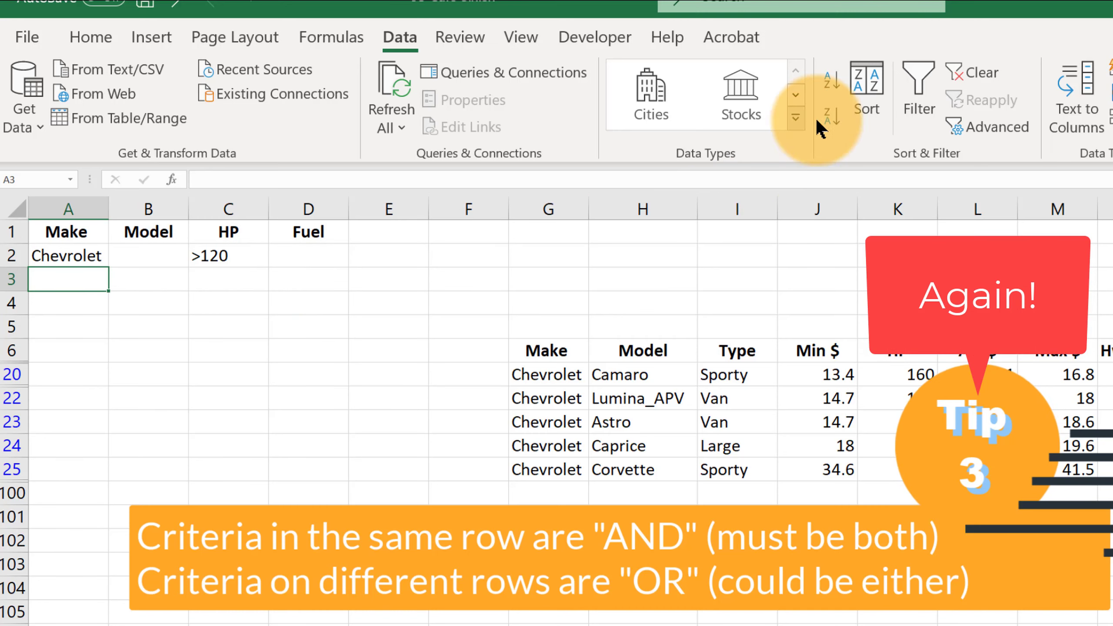
{"action": "left_click", "coordinate": [976, 75]}
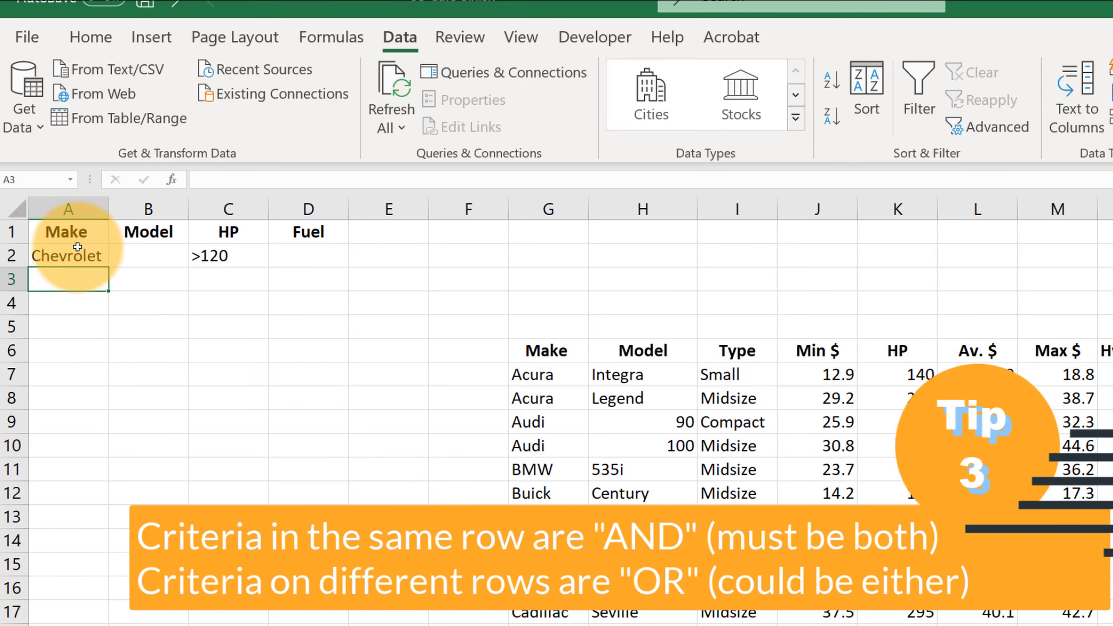
{"action": "left_click", "coordinate": [66, 257]}
{"action": "left_click", "coordinate": [226, 256]}
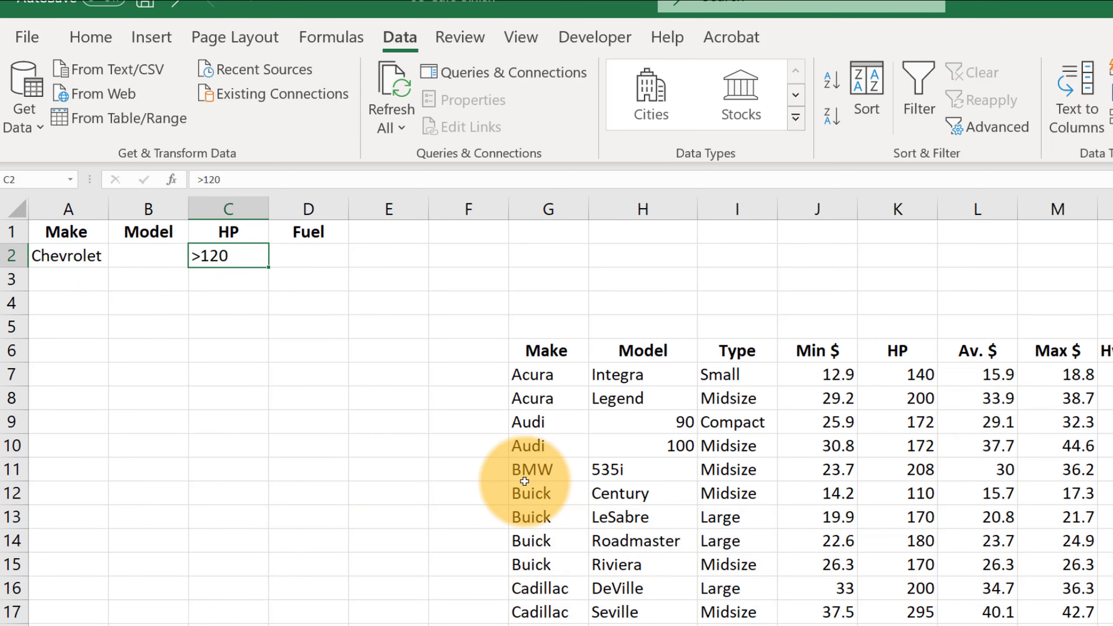
{"action": "scroll", "coordinate": [534, 616], "scroll_direction": "down", "scroll_amount": 5}
{"action": "left_click", "coordinate": [535, 616]}
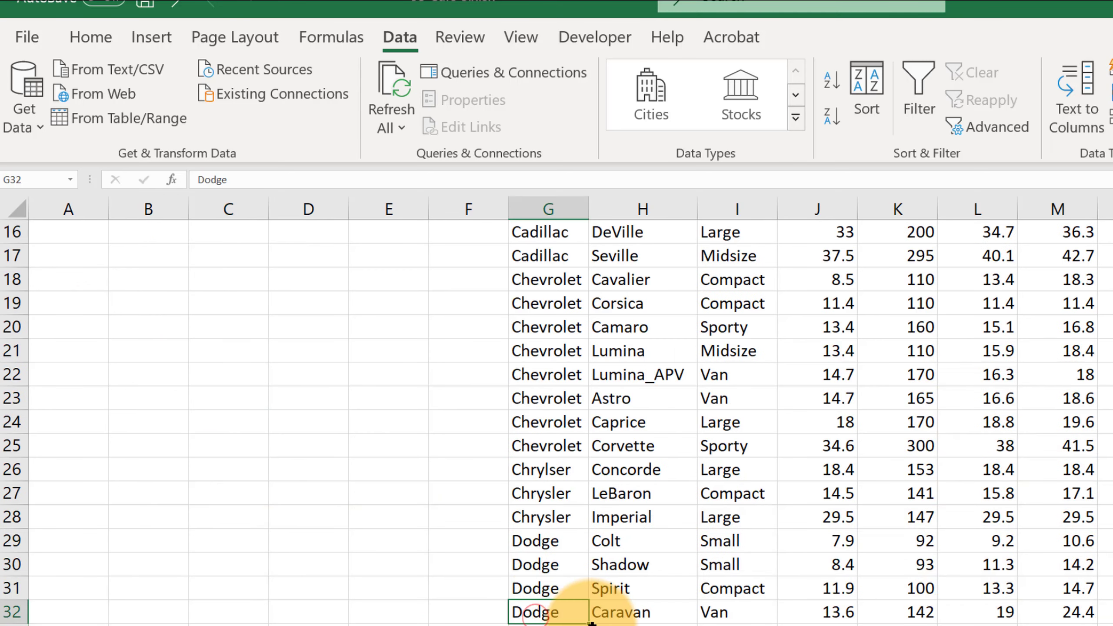
{"action": "scroll", "coordinate": [268, 502], "scroll_direction": "up", "scroll_amount": 5}
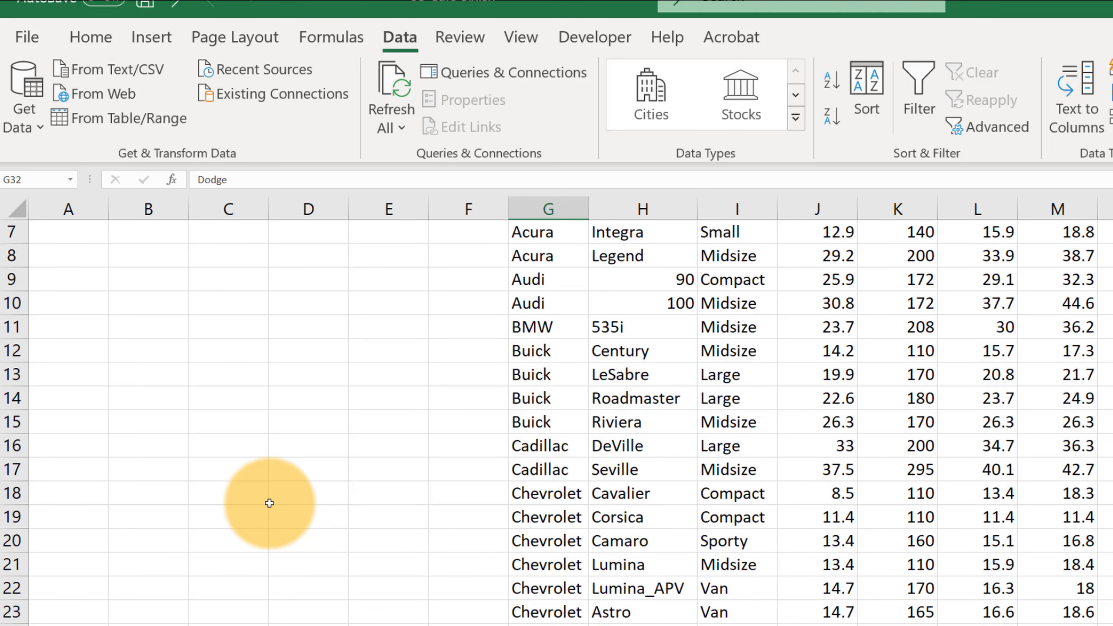
{"action": "left_click", "coordinate": [59, 279]}
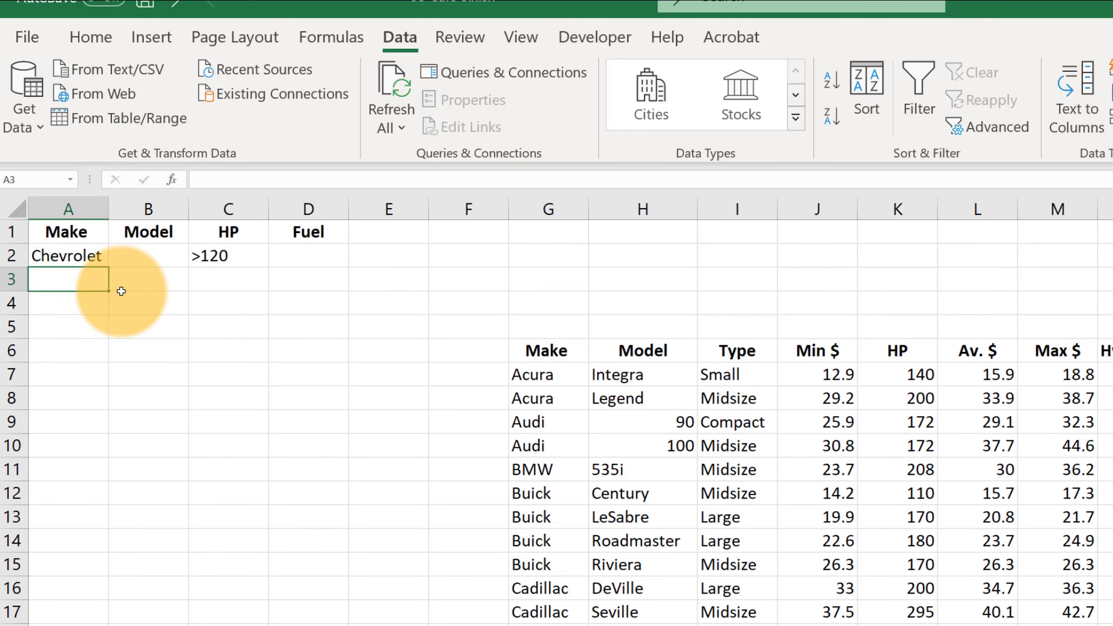
{"action": "type", "text": "Dodge"}
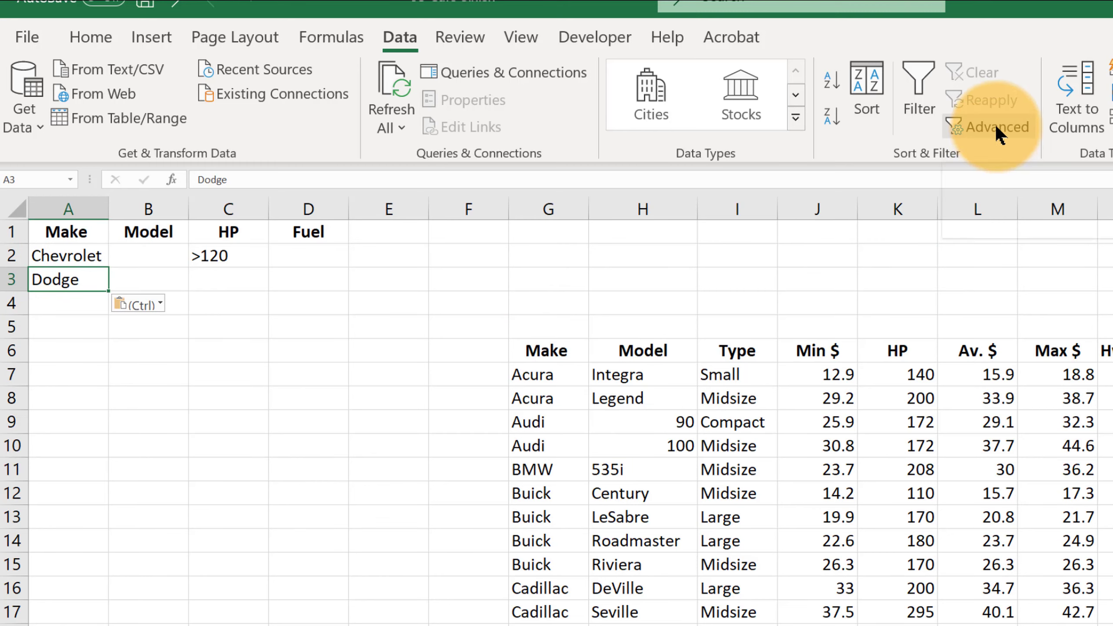
Run Advanced Filter with criteria range A1:D3 for Chevrolets over 120 HP or any Dodge
{"action": "left_click", "coordinate": [737, 425]}
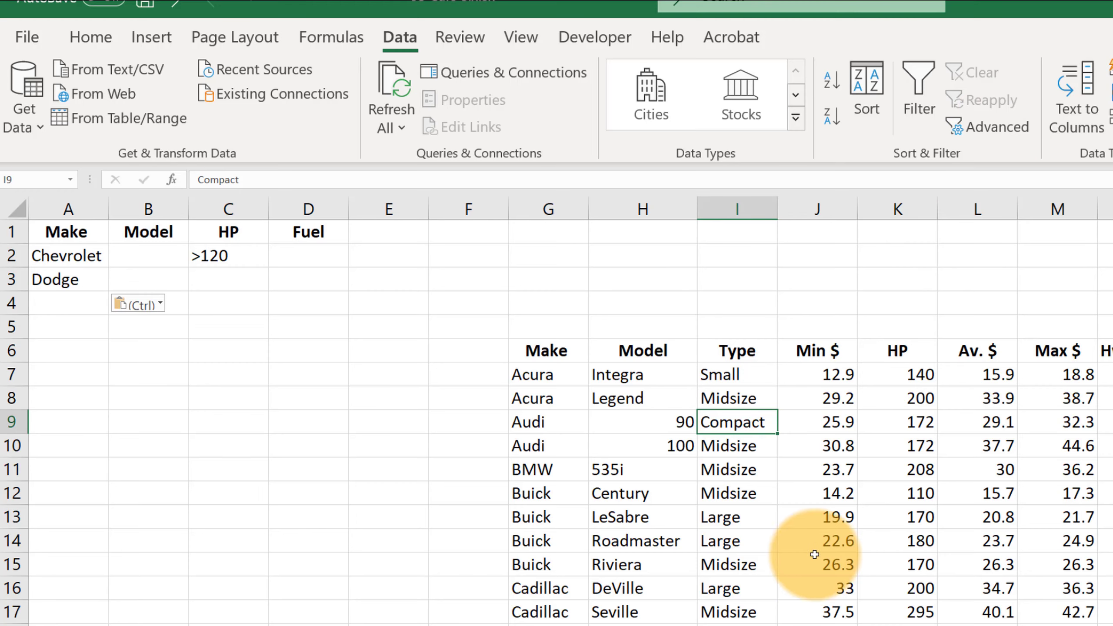
{"action": "left_click", "coordinate": [970, 125]}
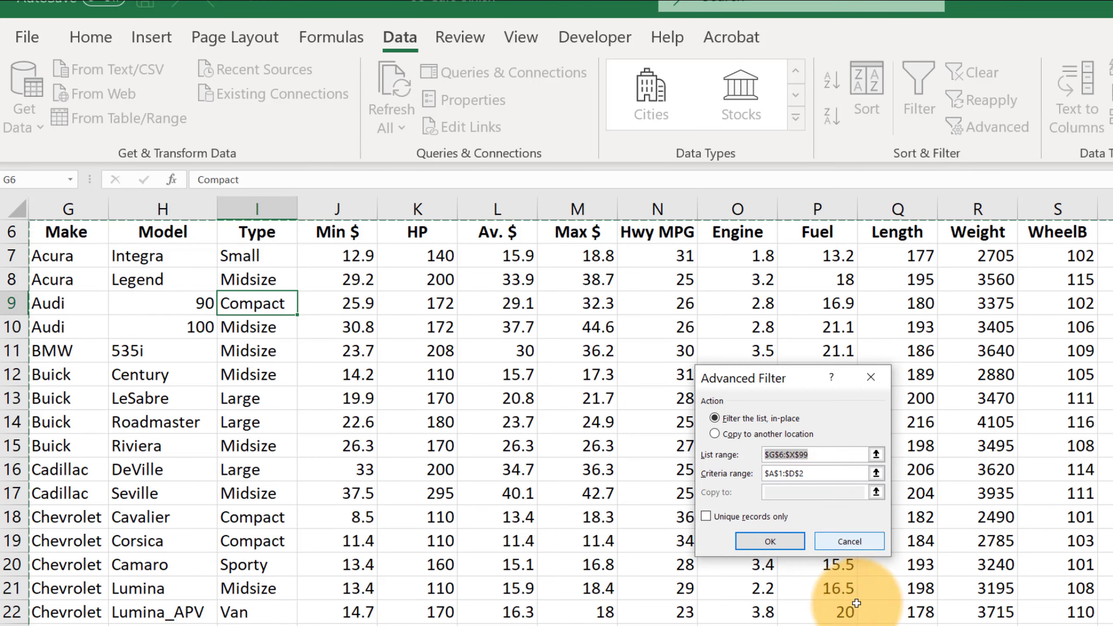
{"action": "scroll", "coordinate": [753, 484], "scroll_direction": "left", "scroll_amount": 3}
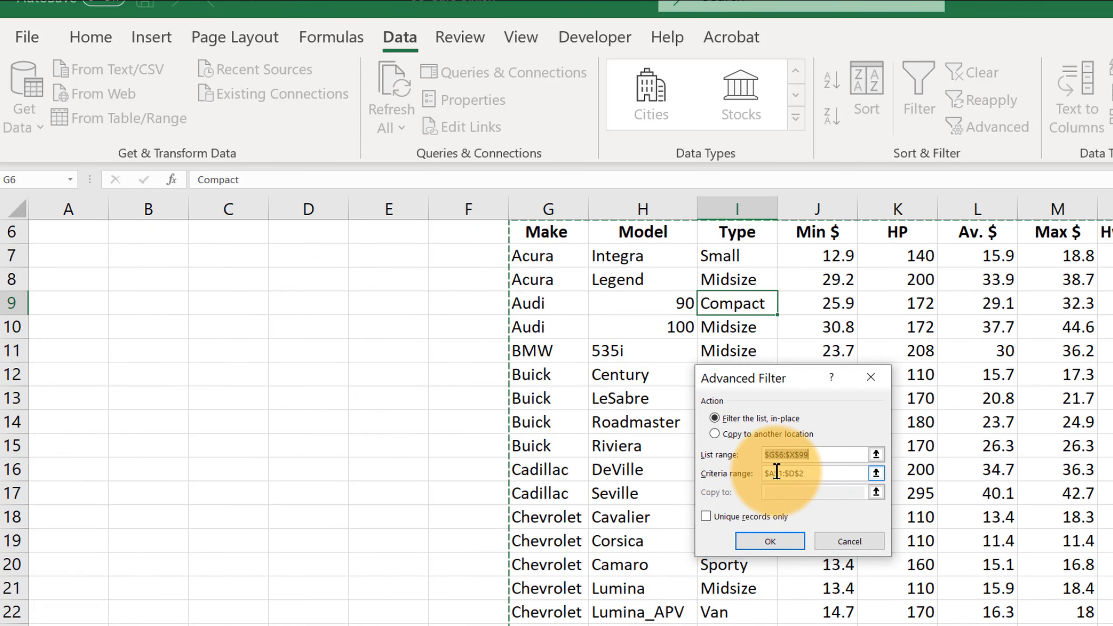
{"action": "scroll", "coordinate": [767, 472], "scroll_direction": "up", "scroll_amount": 2}
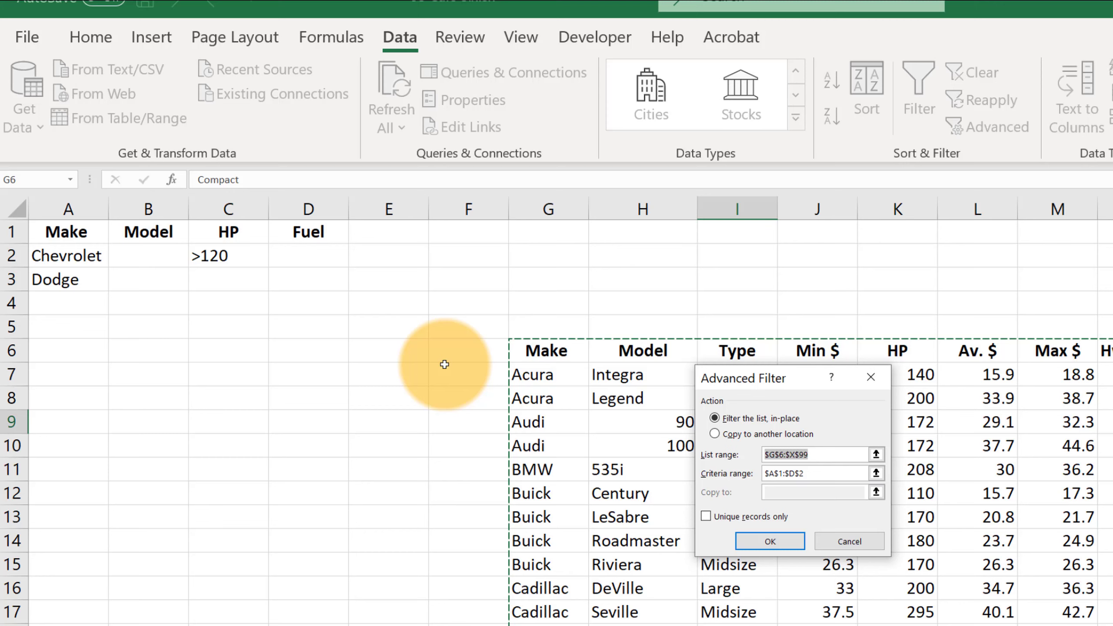
{"action": "left_click", "coordinate": [816, 473]}
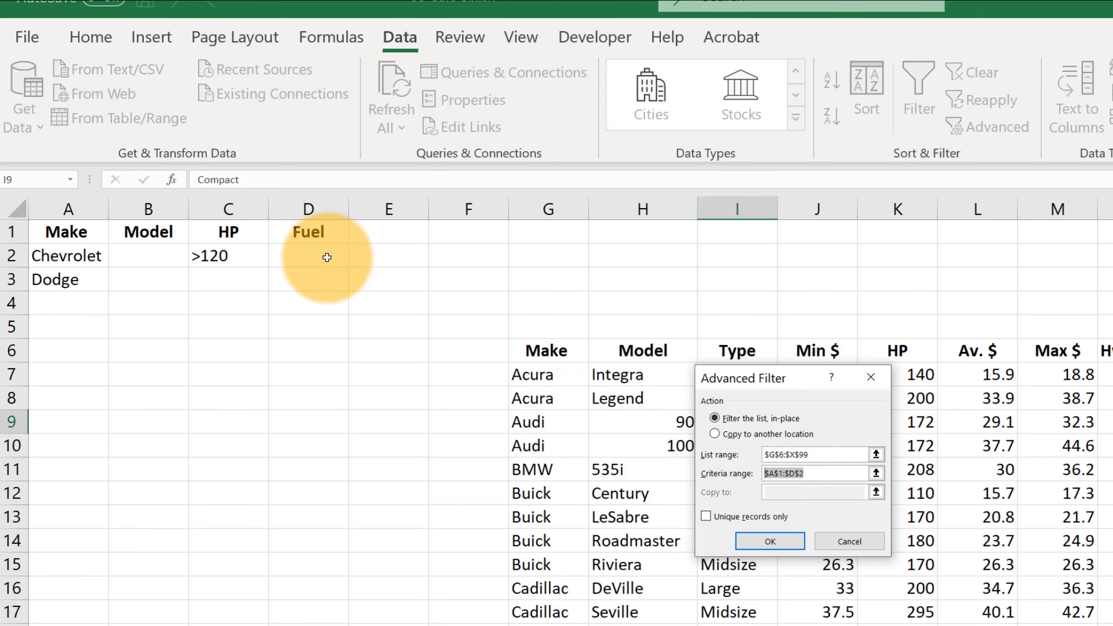
{"action": "left_click_drag", "start_coordinate": [56, 229], "coordinate": [319, 280]}
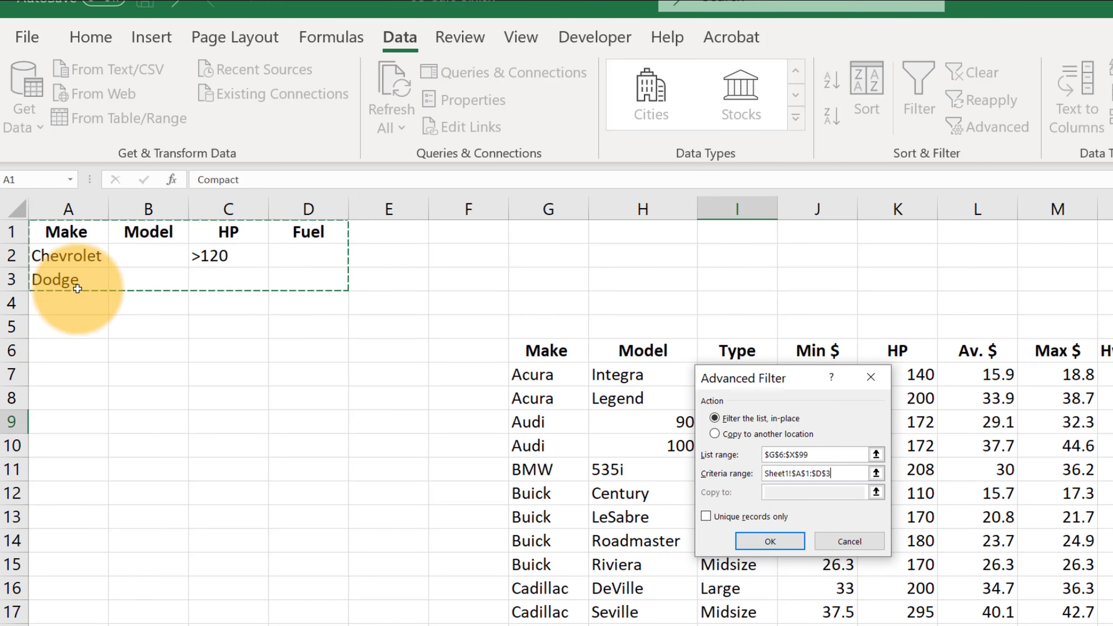
{"action": "left_click", "coordinate": [763, 540]}
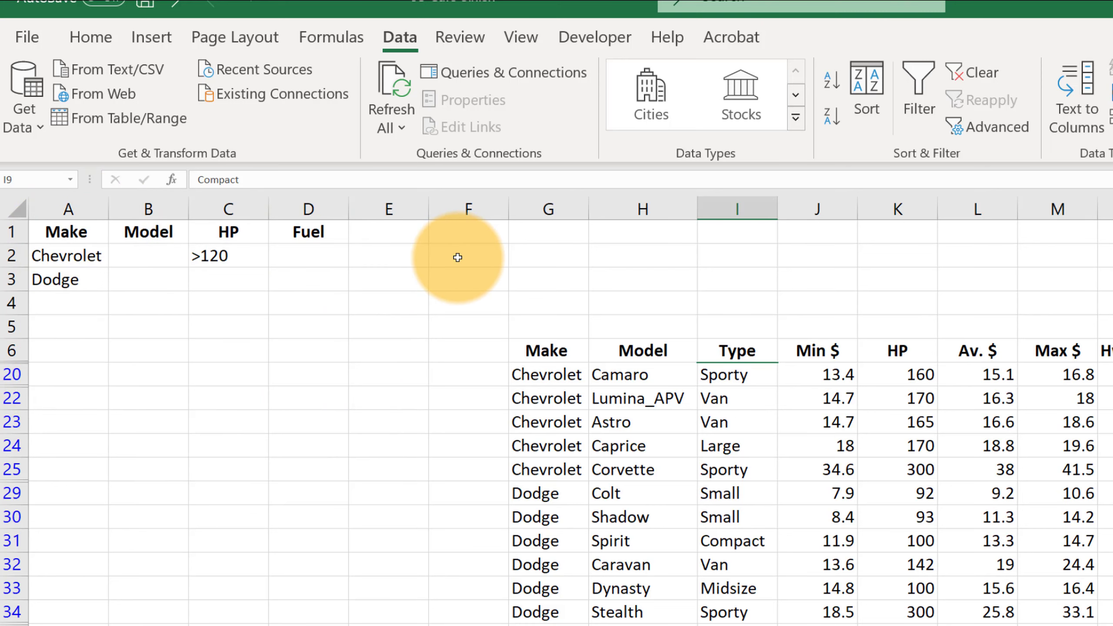
Select and clear the criteria values under Make, Model, HP and Fuel
{"action": "left_click", "coordinate": [80, 257]}
{"action": "left_click_drag", "start_coordinate": [120, 249], "coordinate": [387, 253]}
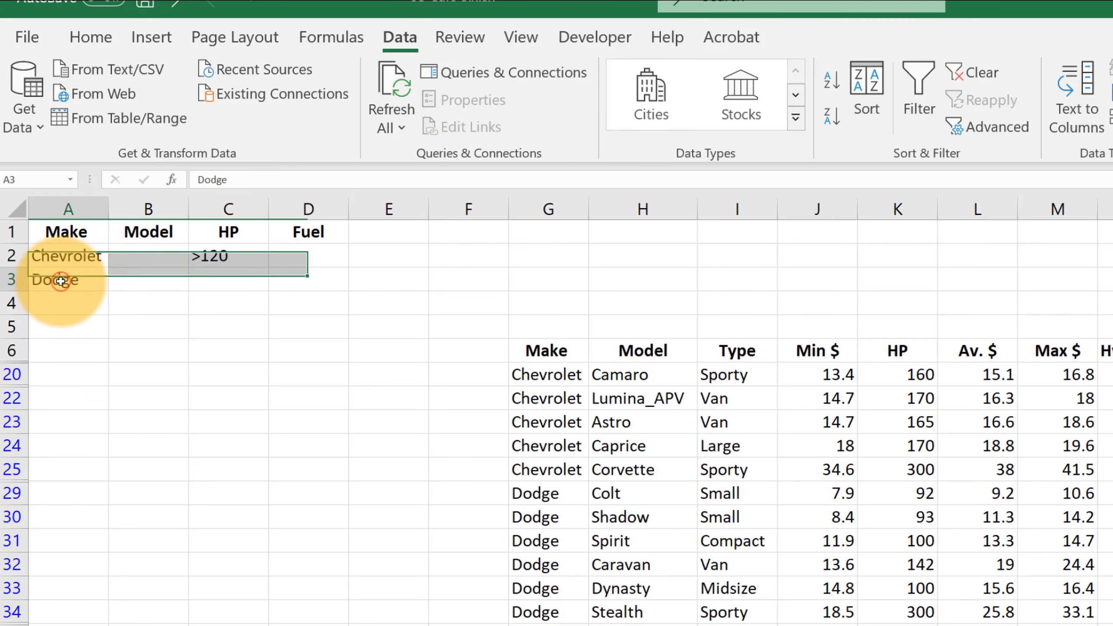
{"action": "left_click_drag", "start_coordinate": [61, 281], "coordinate": [320, 333]}
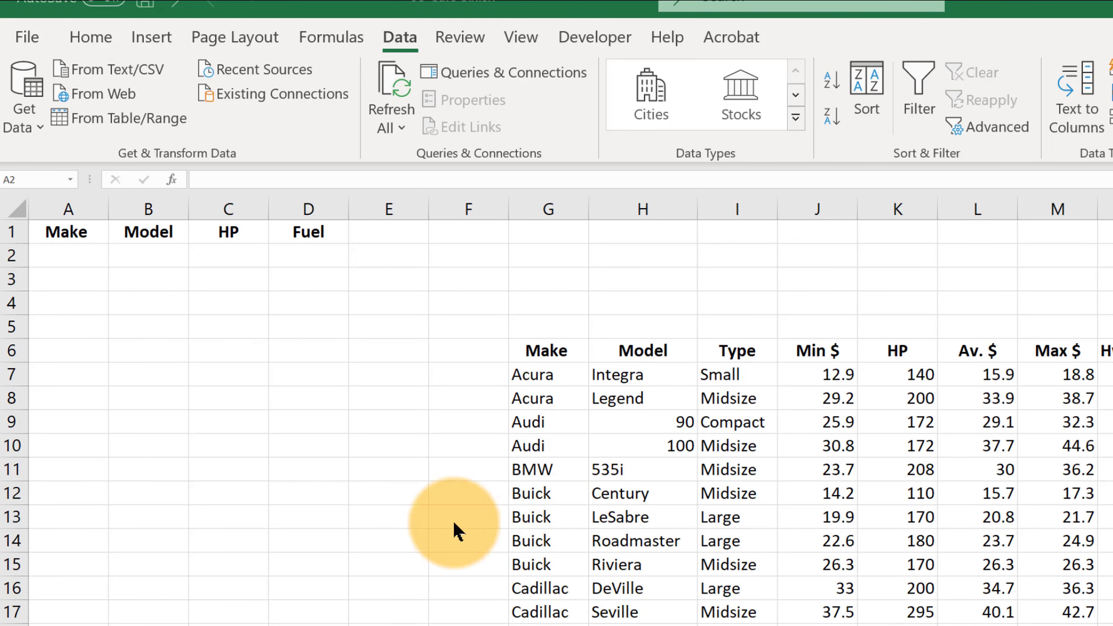
Enter <>Buick as the Make criterion in A2
{"action": "left_click", "coordinate": [61, 258]}
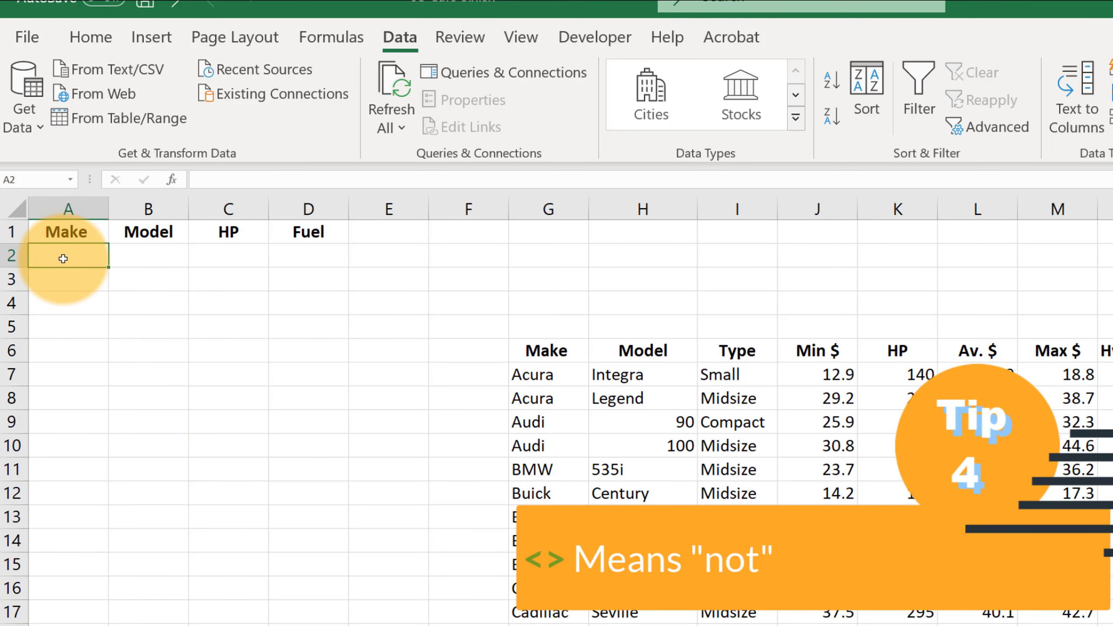
{"action": "type", "text": "<>Buick"}
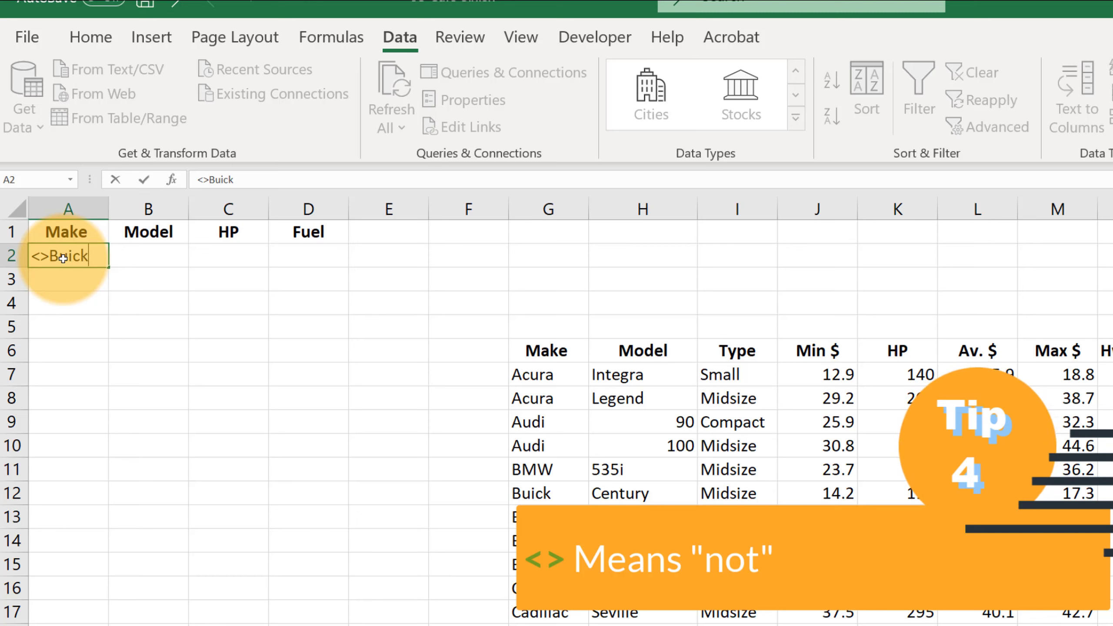
{"action": "key", "text": "Return"}
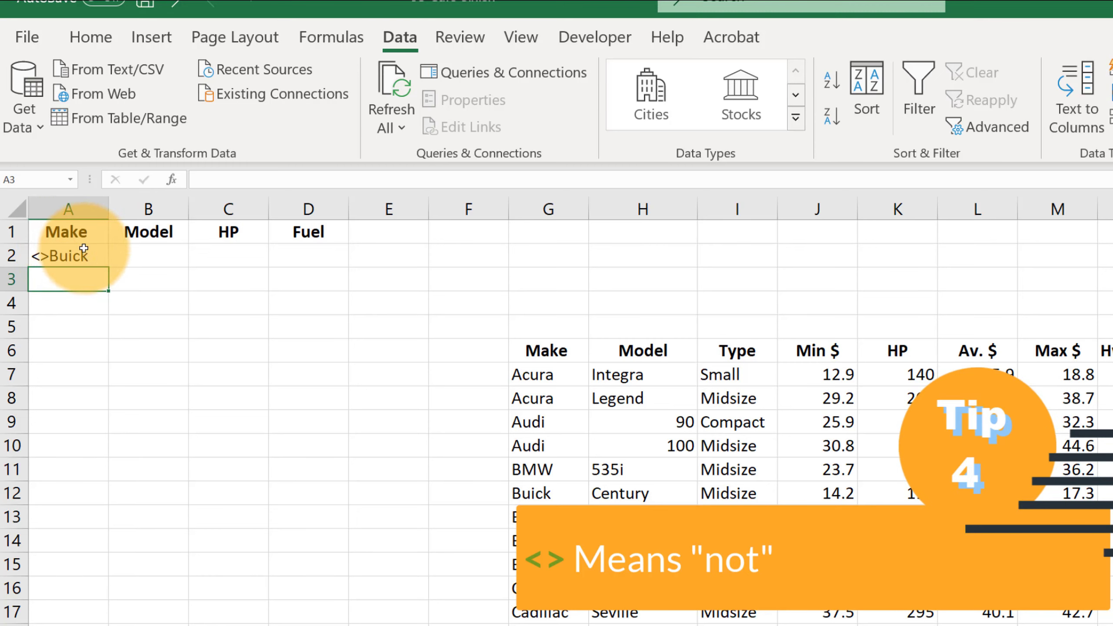
{"action": "left_click", "coordinate": [75, 254]}
Run Advanced Filter with criteria range A1:A2 to hide the Buick rows
{"action": "left_click", "coordinate": [727, 399]}
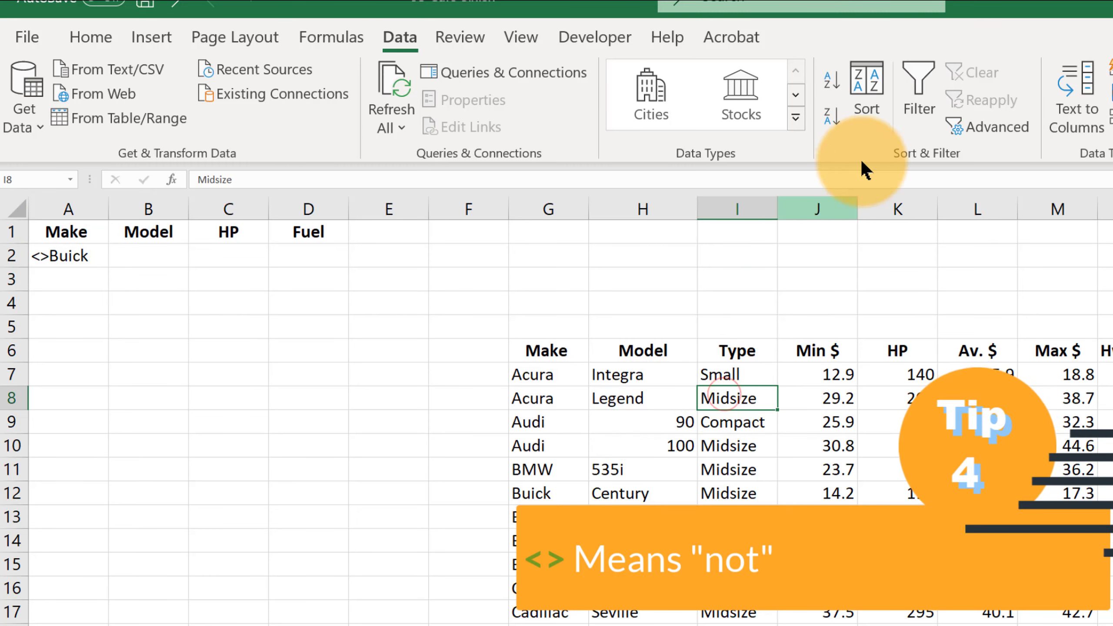
{"action": "left_click", "coordinate": [996, 128]}
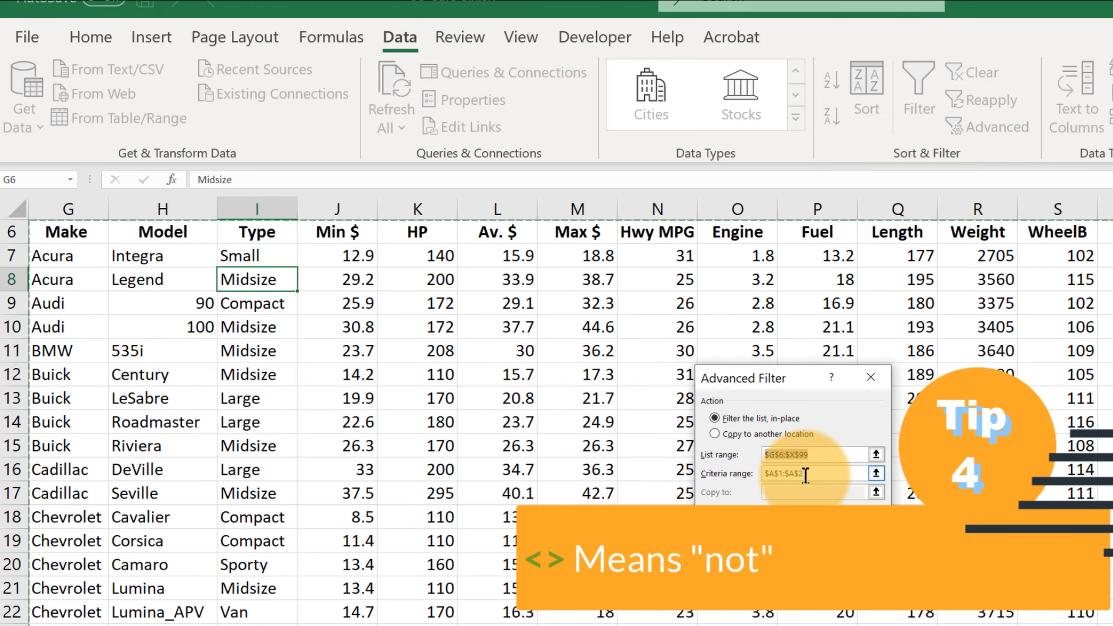
{"action": "left_click", "coordinate": [875, 473]}
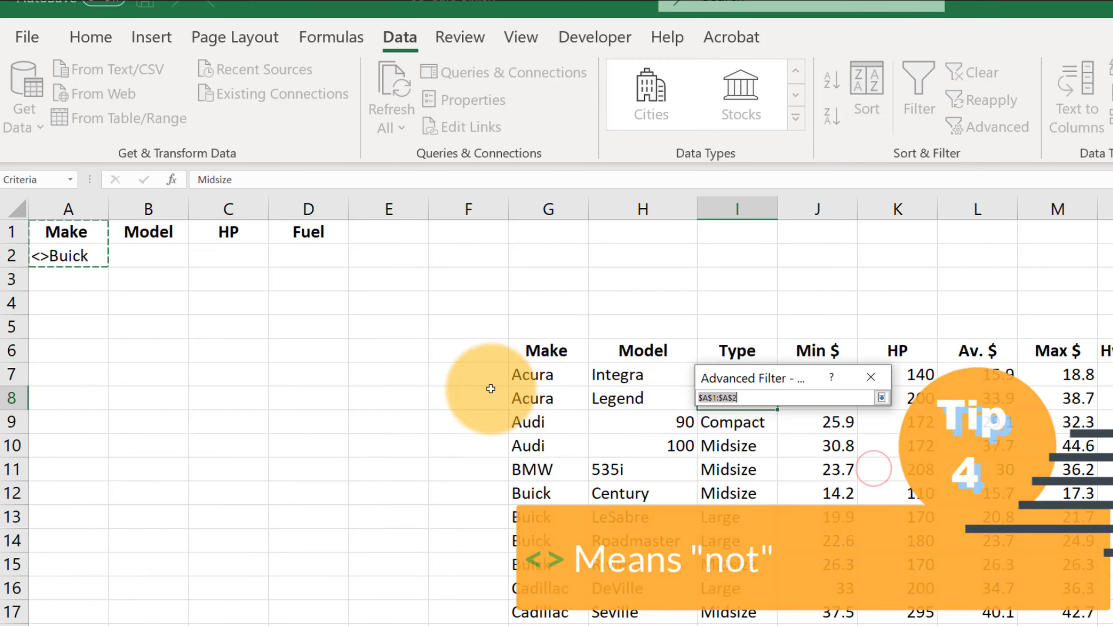
{"action": "left_click", "coordinate": [71, 233]}
{"action": "left_click_drag", "start_coordinate": [71, 233], "coordinate": [75, 259]}
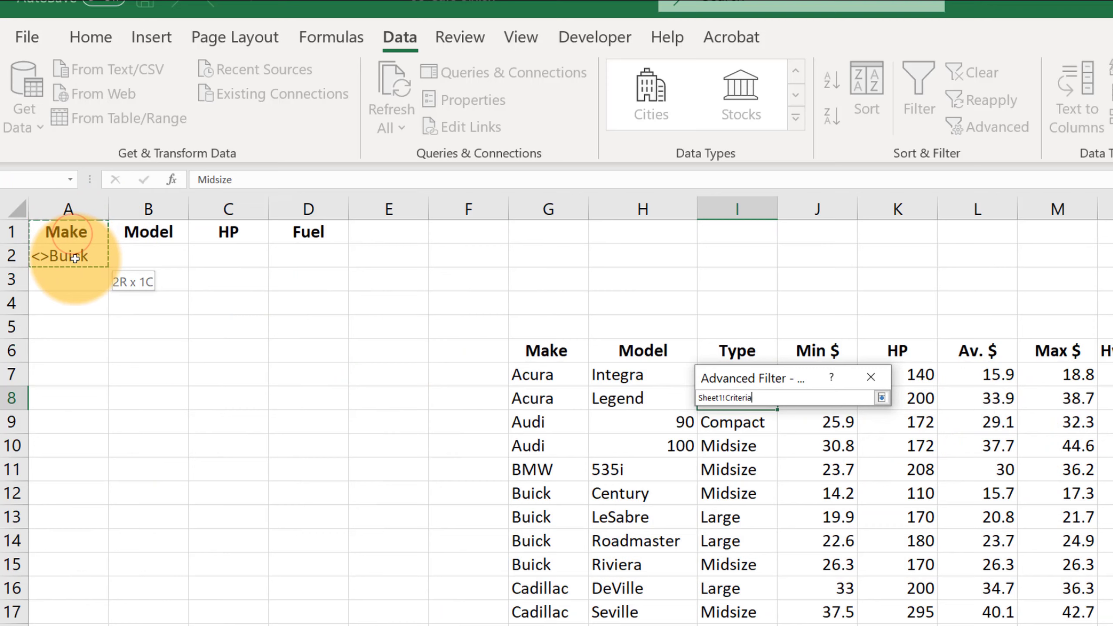
{"action": "left_click", "coordinate": [881, 398]}
{"action": "left_click", "coordinate": [767, 539]}
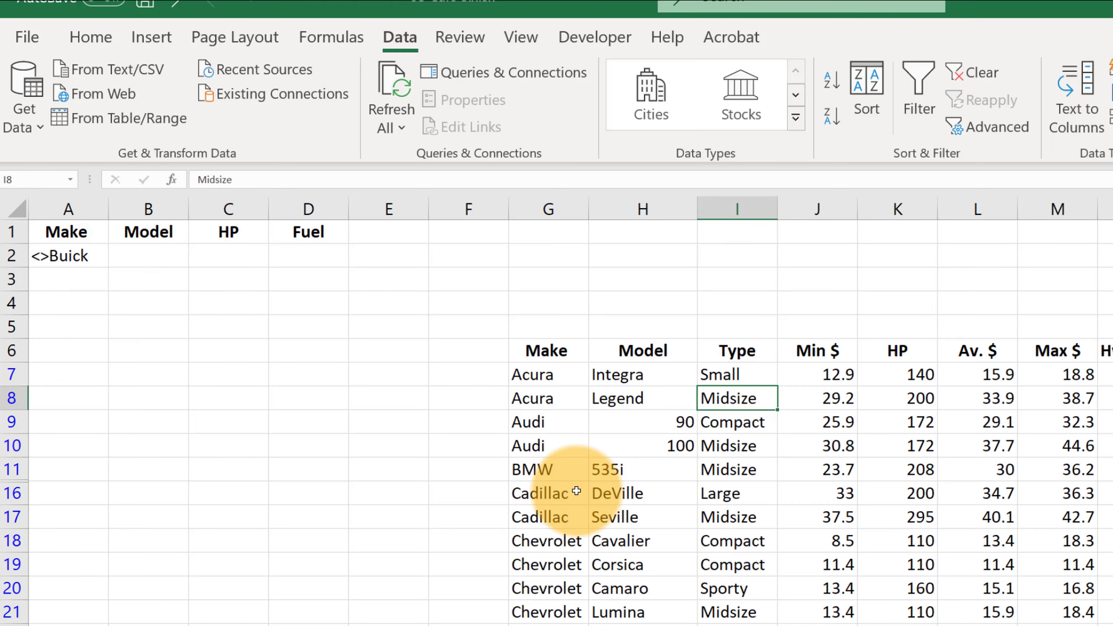
Review the Buick-free results, highlighting the ES300, SC300 and 300E models, then select A2
{"action": "scroll", "coordinate": [569, 504], "scroll_direction": "down", "scroll_amount": 8}
{"action": "scroll", "coordinate": [691, 548], "scroll_direction": "down", "scroll_amount": 6}
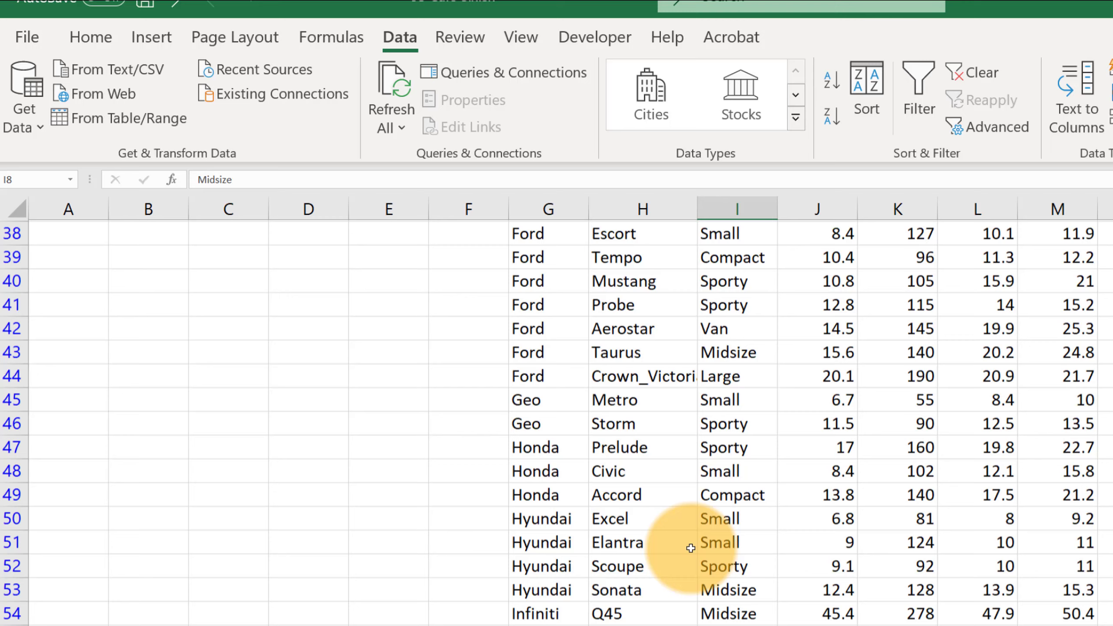
{"action": "scroll", "coordinate": [696, 498], "scroll_direction": "up", "scroll_amount": 9}
{"action": "scroll", "coordinate": [651, 374], "scroll_direction": "up", "scroll_amount": 6}
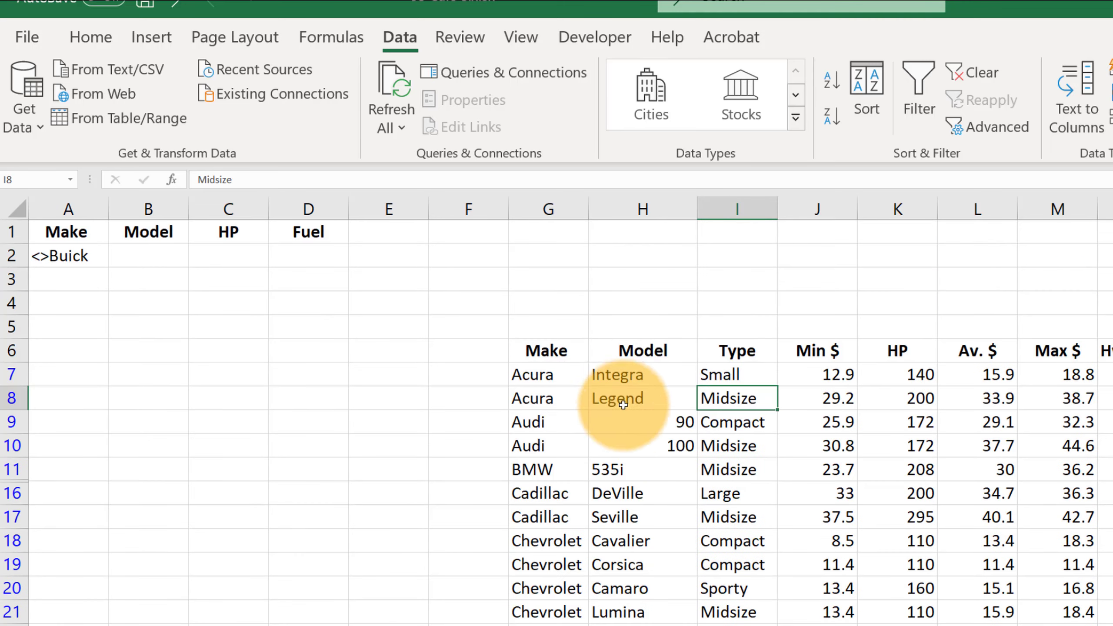
{"action": "scroll", "coordinate": [644, 395], "scroll_direction": "down", "scroll_amount": 14}
{"action": "scroll", "coordinate": [650, 414], "scroll_direction": "down", "scroll_amount": 4}
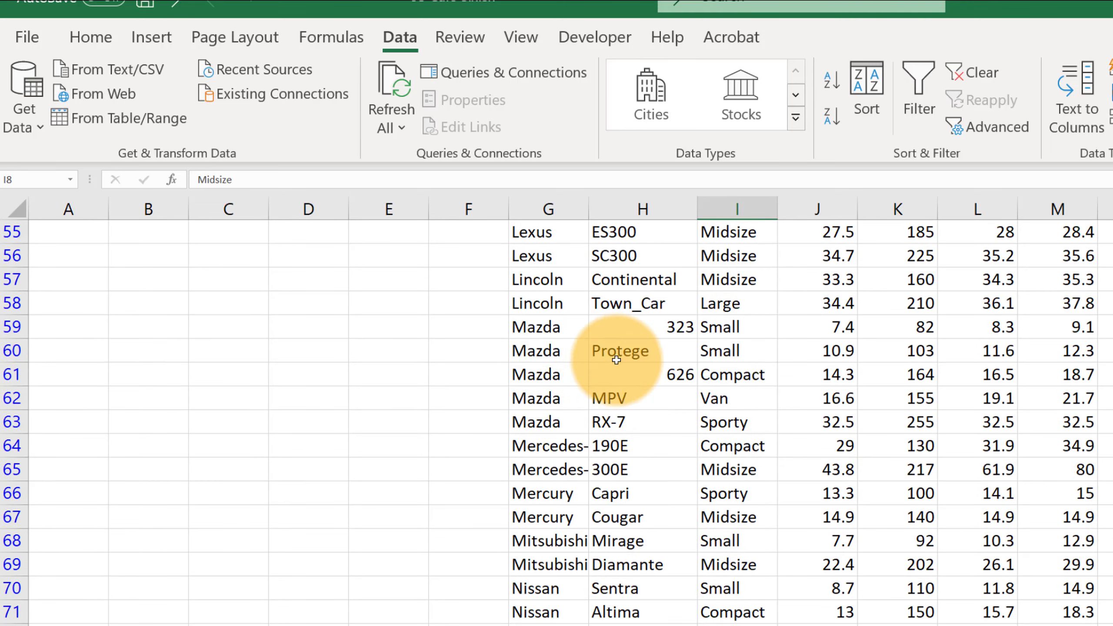
{"action": "scroll", "coordinate": [616, 353], "scroll_direction": "up", "scroll_amount": 2}
{"action": "left_click", "coordinate": [611, 398]}
{"action": "left_click_drag", "start_coordinate": [615, 372], "coordinate": [611, 397]}
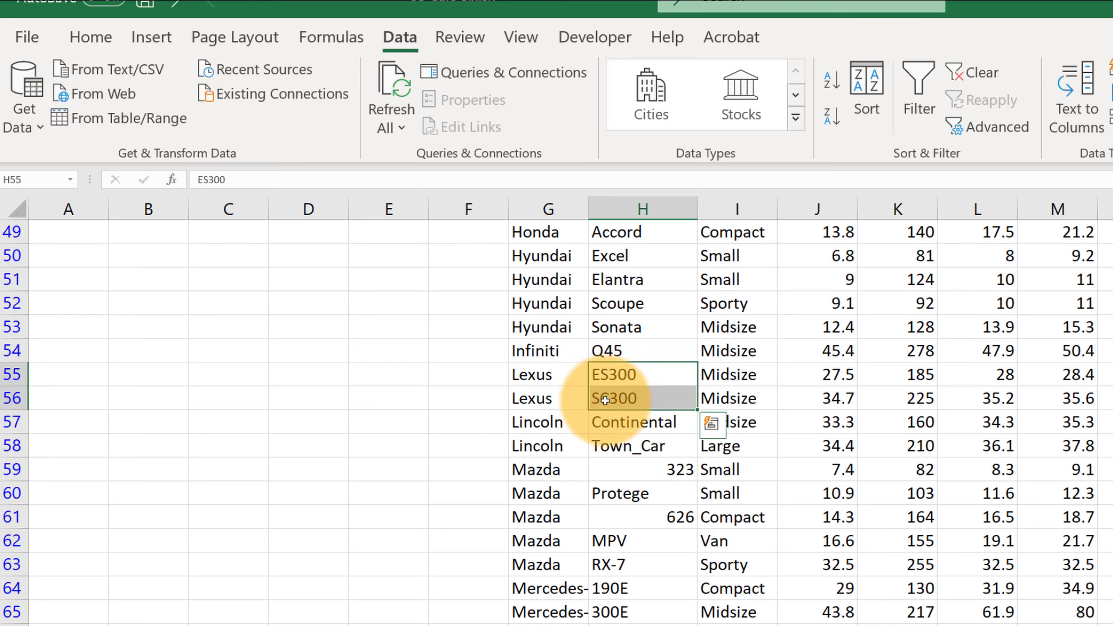
{"action": "left_click", "coordinate": [610, 397]}
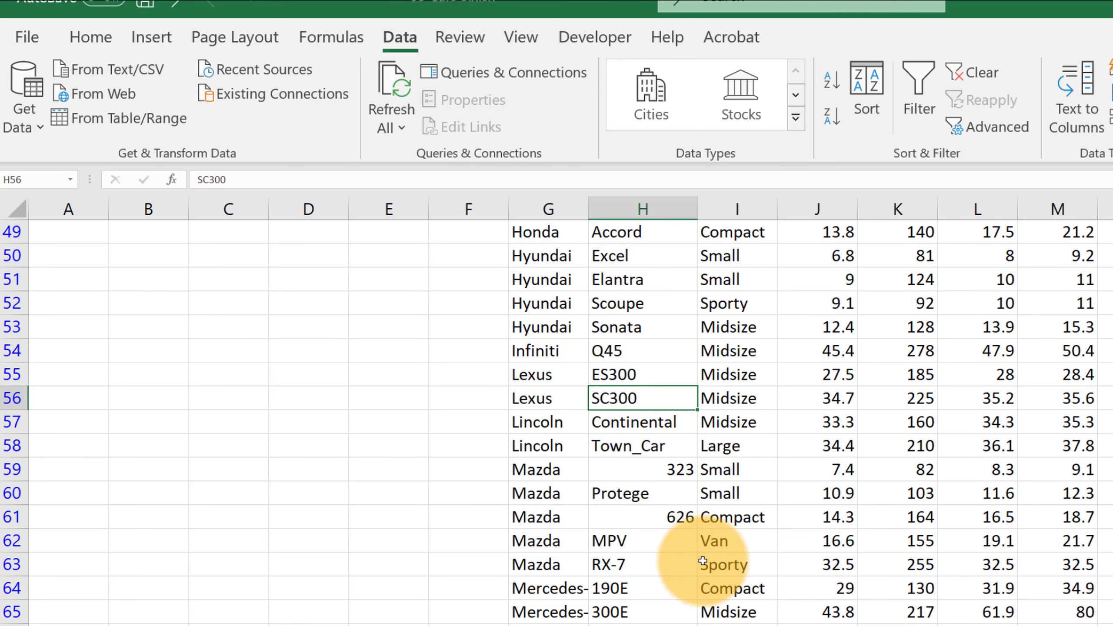
{"action": "left_click", "coordinate": [658, 612]}
{"action": "scroll", "coordinate": [648, 526], "scroll_direction": "up", "scroll_amount": 15}
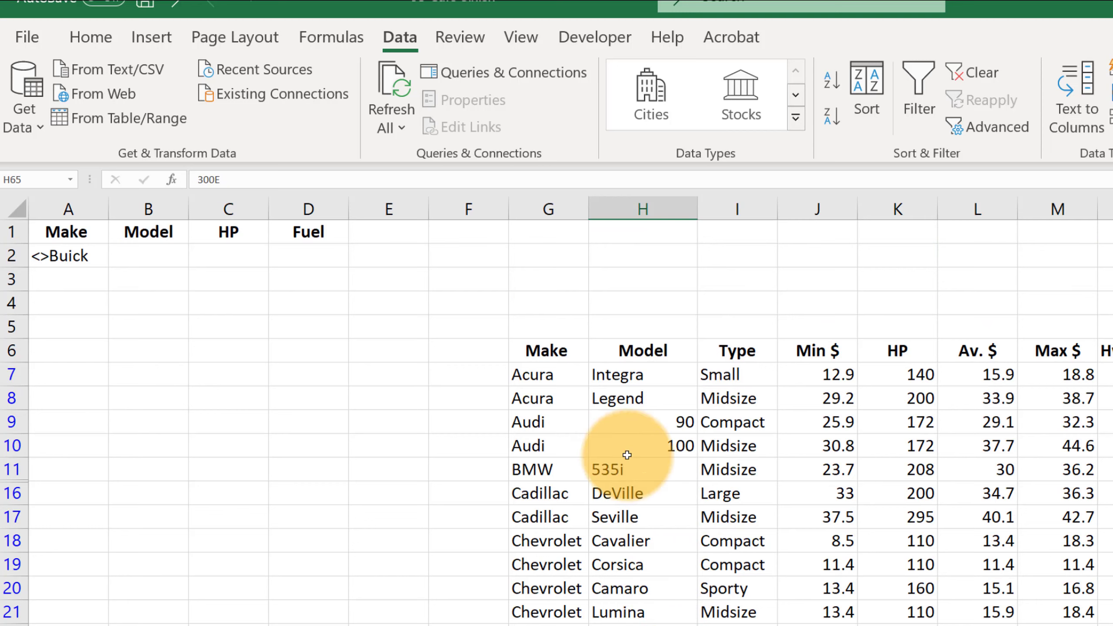
{"action": "left_click", "coordinate": [69, 254]}
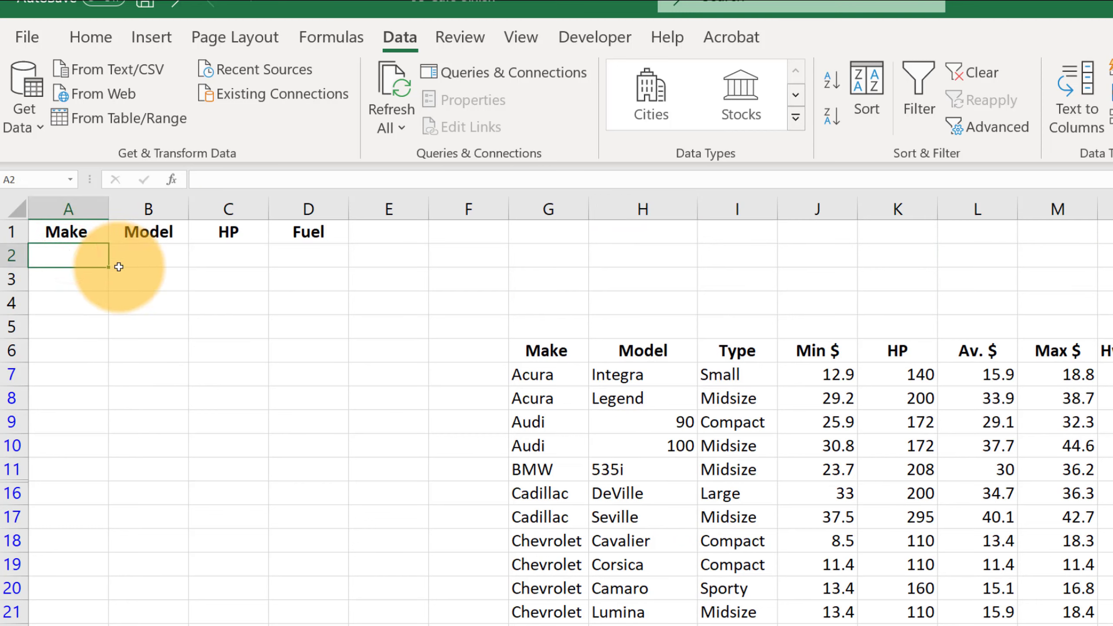
Enter *300* in B2 and run Advanced Filter with criteria range B1:B2
{"action": "left_click", "coordinate": [119, 267]}
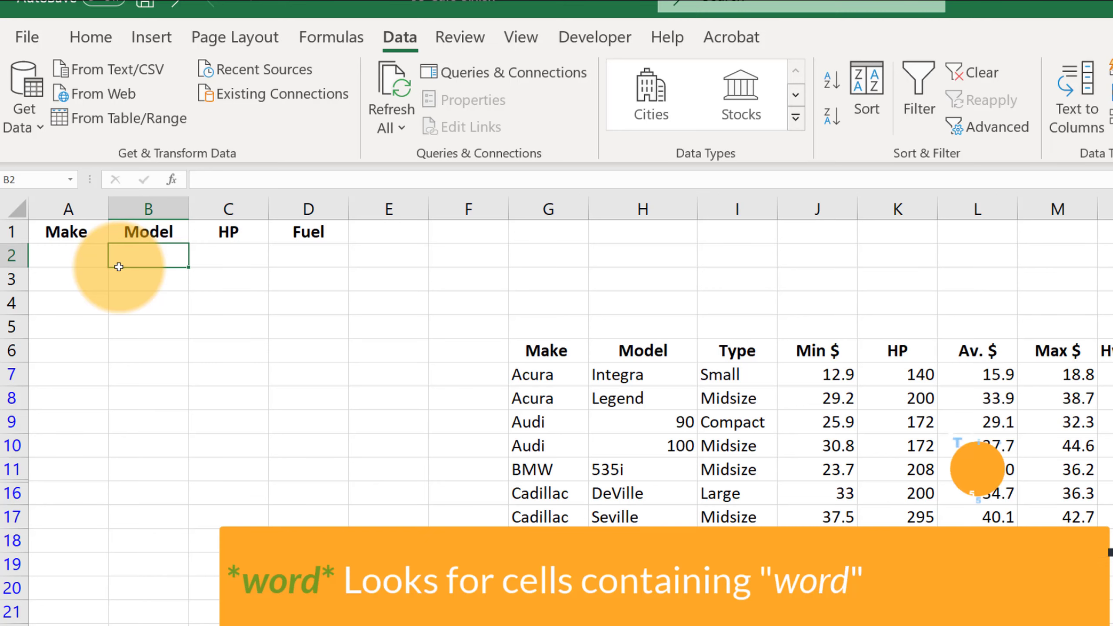
{"action": "type", "text": "*"}
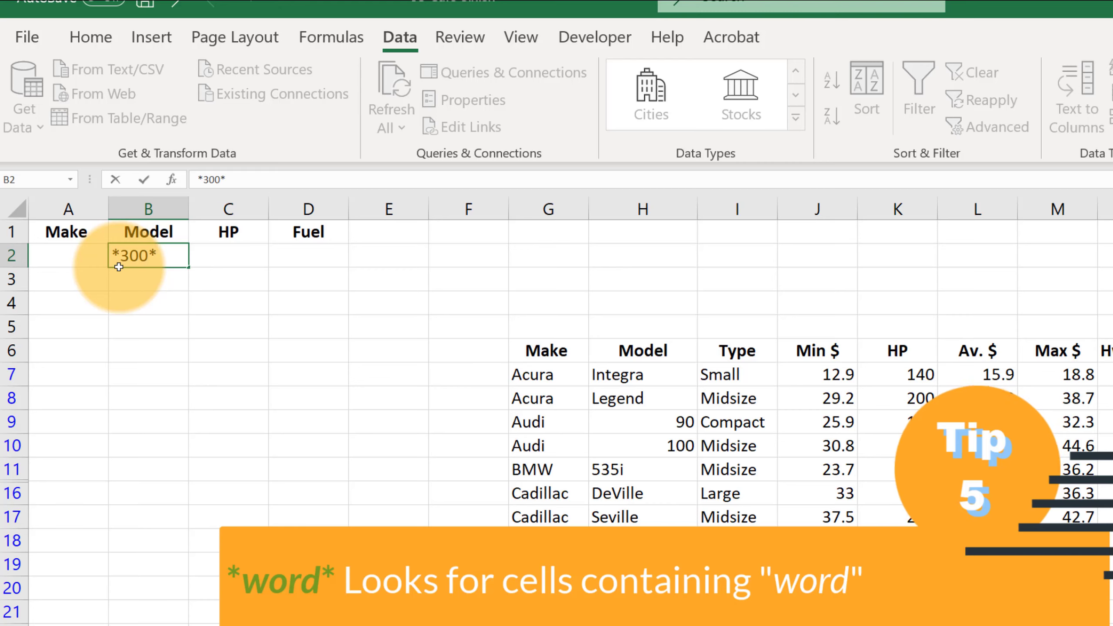
{"action": "left_click", "coordinate": [729, 422]}
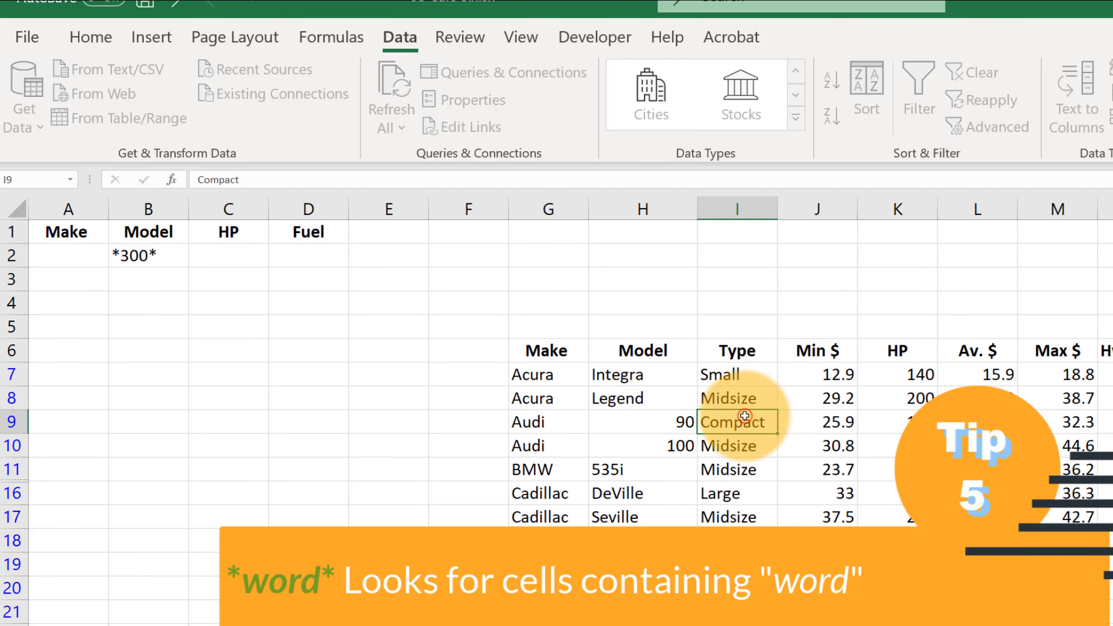
{"action": "left_click", "coordinate": [1004, 117]}
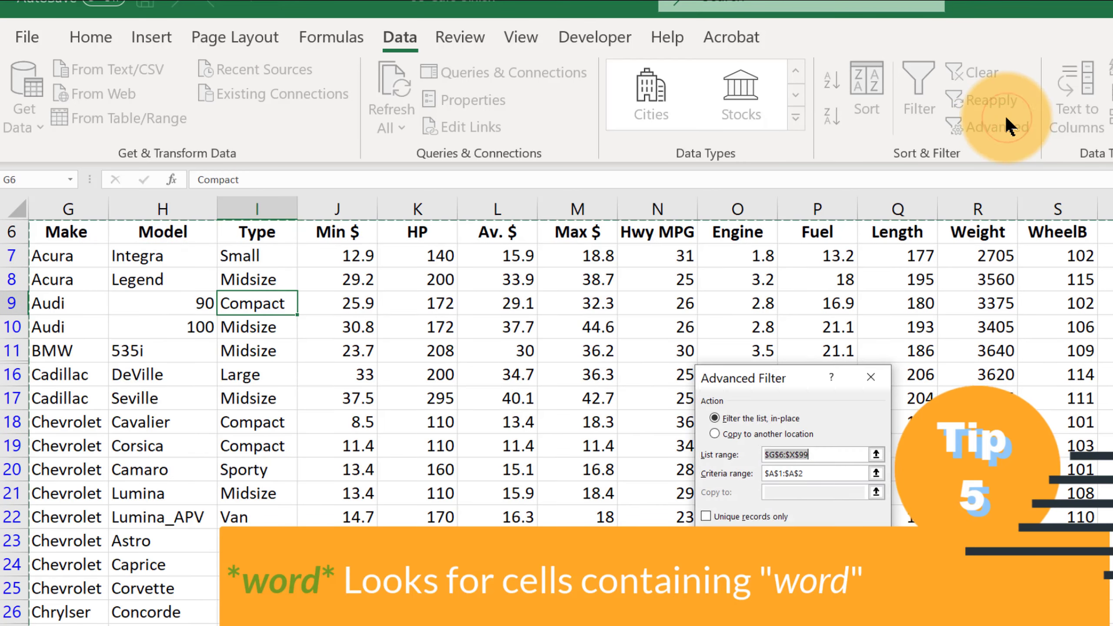
{"action": "left_click", "coordinate": [875, 473]}
{"action": "left_click_drag", "start_coordinate": [147, 226], "coordinate": [154, 256]}
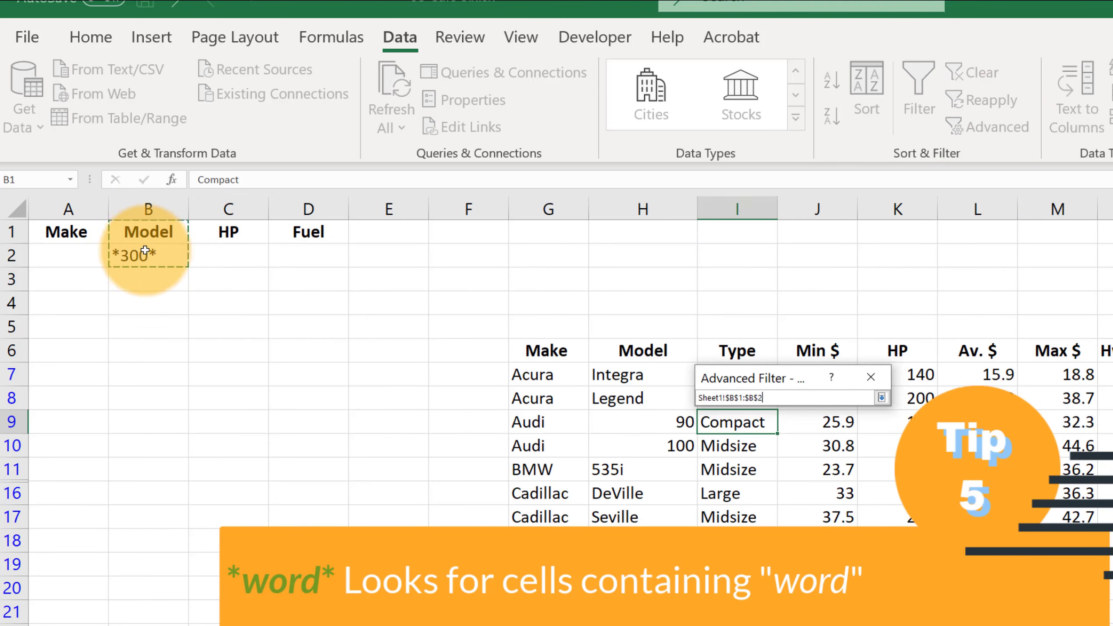
{"action": "left_click", "coordinate": [881, 397]}
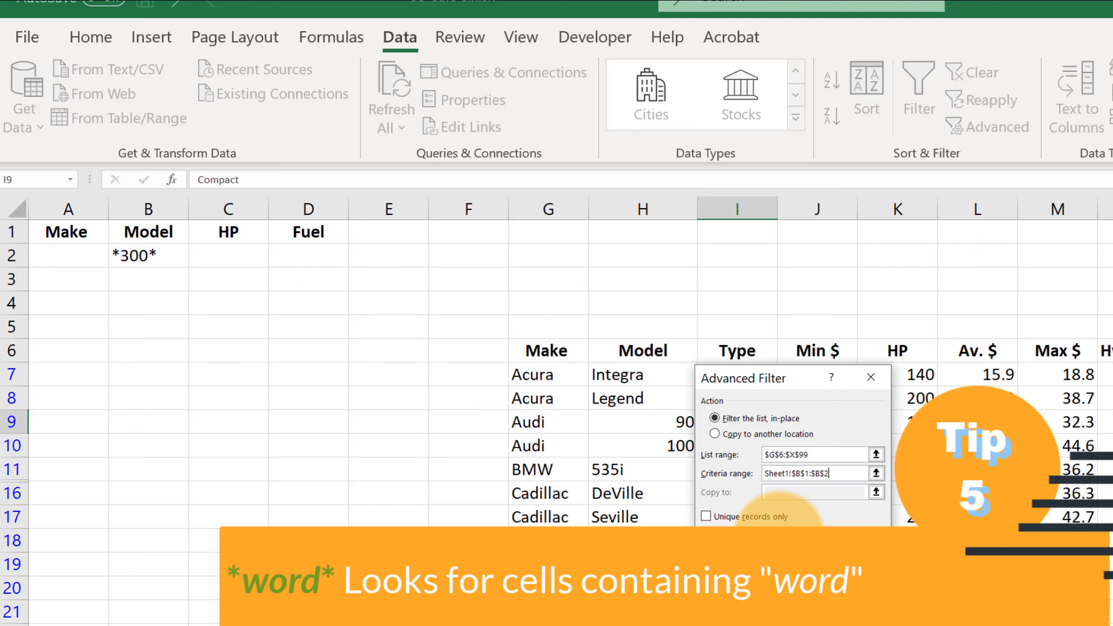
{"action": "left_click", "coordinate": [784, 537]}
Highlight the ES300, SC300 and 300E result rows
{"action": "left_click_drag", "start_coordinate": [533, 373], "coordinate": [782, 417]}
{"action": "left_click", "coordinate": [757, 397]}
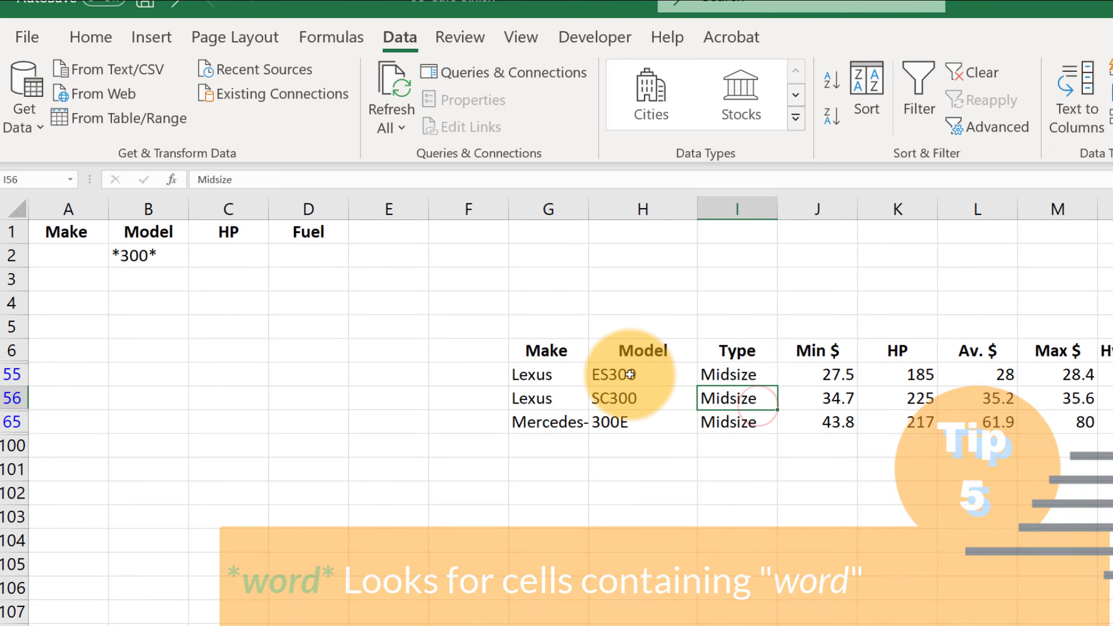
{"action": "left_click_drag", "start_coordinate": [629, 374], "coordinate": [633, 422]}
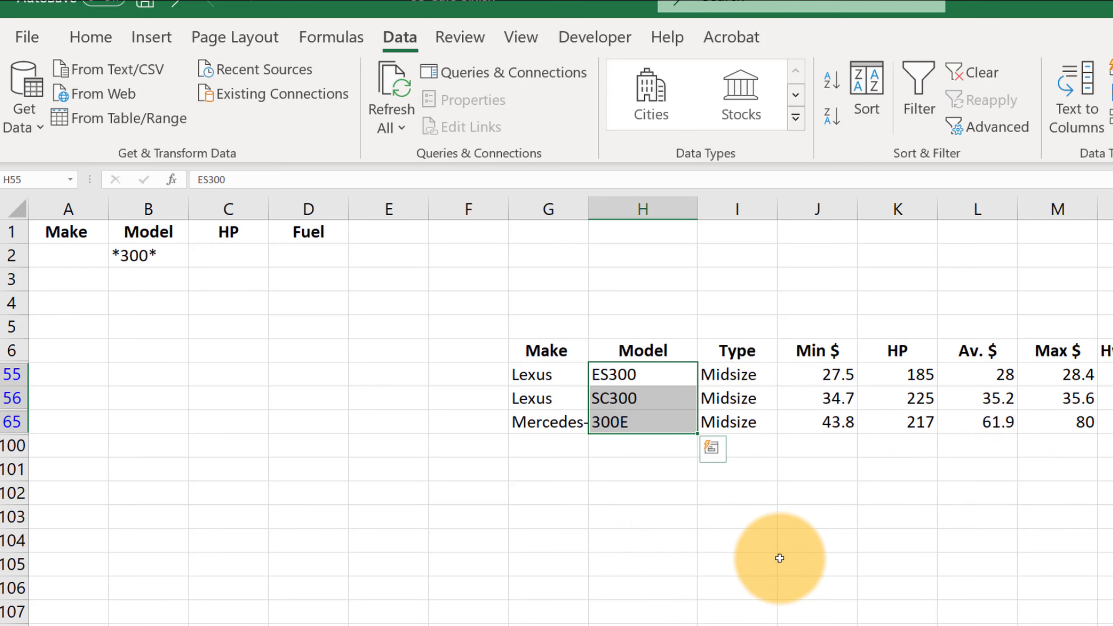
Clear the filter and replace the Fuel heading in D1 with a second HP heading
{"action": "left_click", "coordinate": [967, 71]}
{"action": "left_click", "coordinate": [147, 251]}
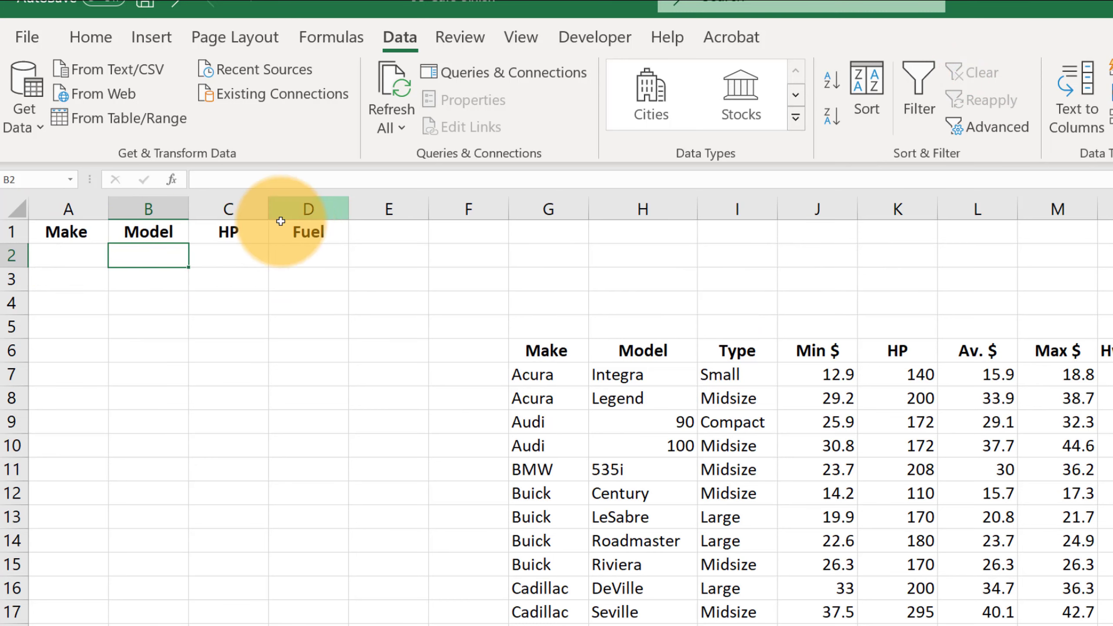
{"action": "left_click", "coordinate": [269, 233]}
{"action": "key", "text": "Delete"}
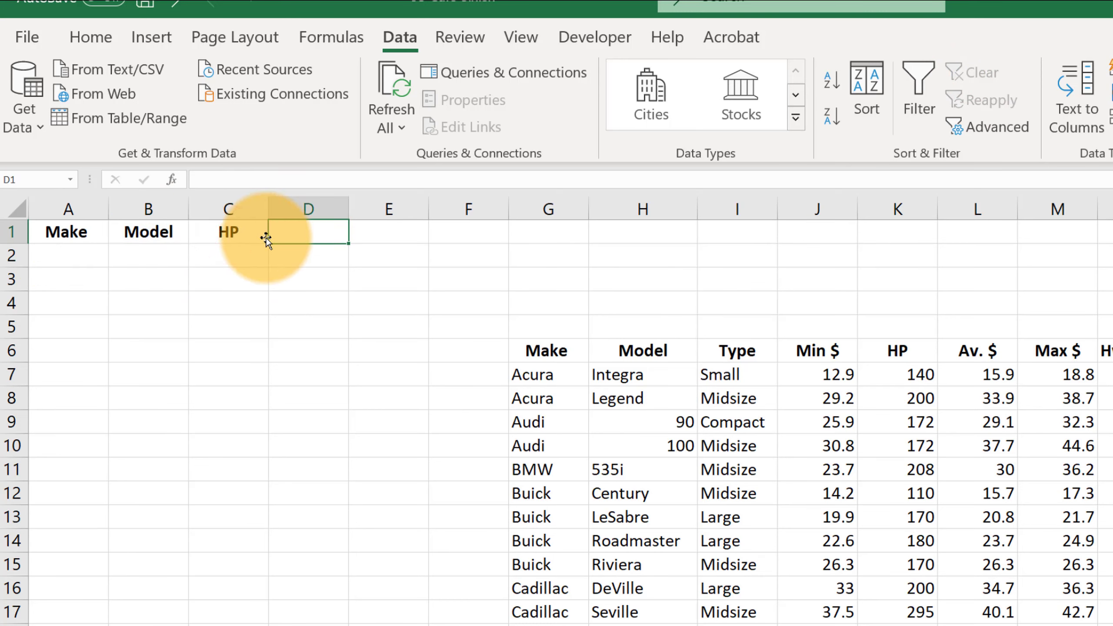
{"action": "type", "text": "HP"}
{"action": "key", "text": "Return"}
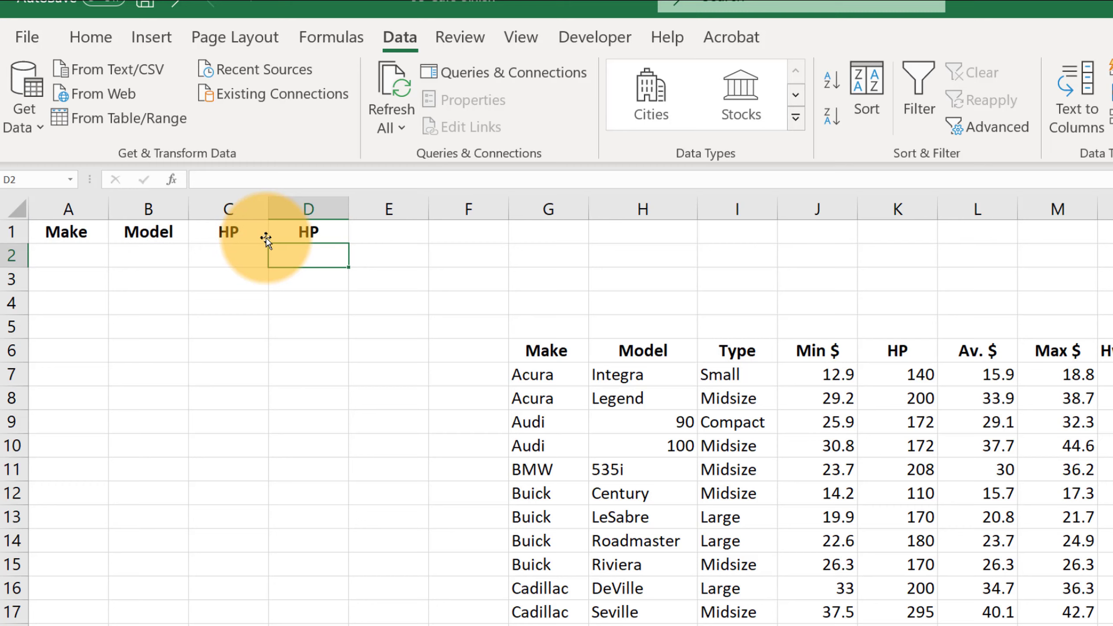
Enter >100 in C2 and <150 in D2 as the HP limits
{"action": "left_click", "coordinate": [226, 261]}
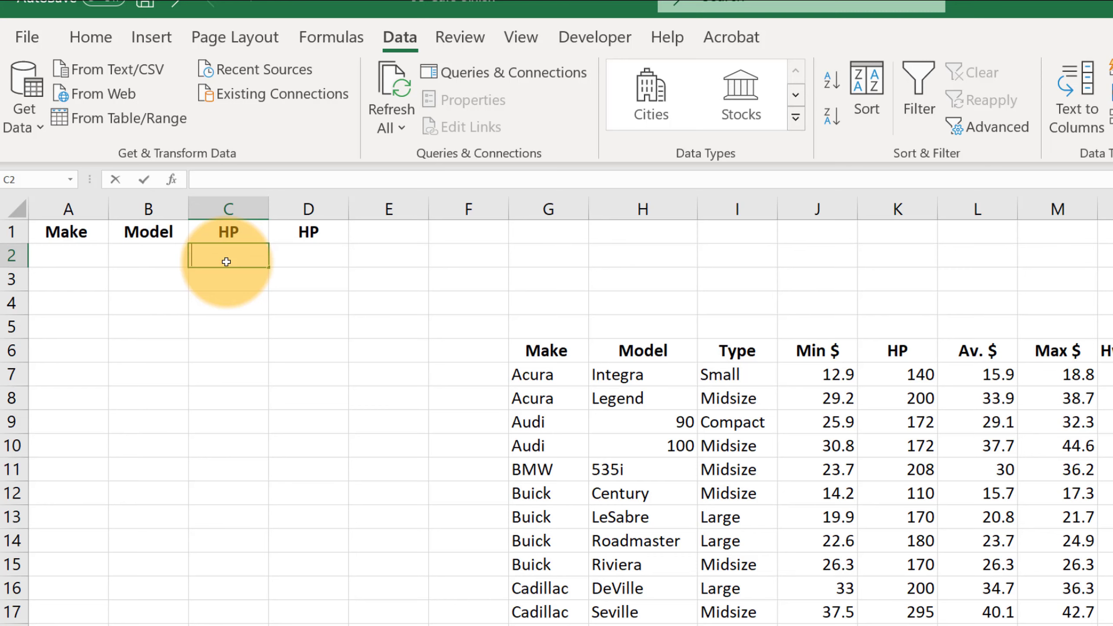
{"action": "type", "text": ">100"}
{"action": "key", "text": "Tab"}
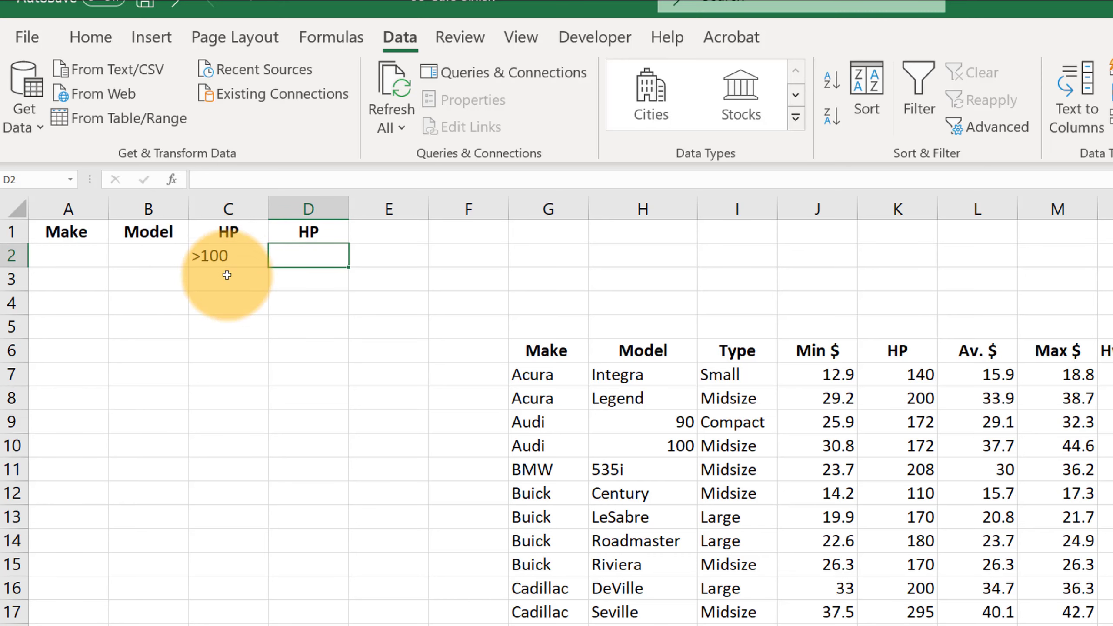
{"action": "type", "text": "<150"}
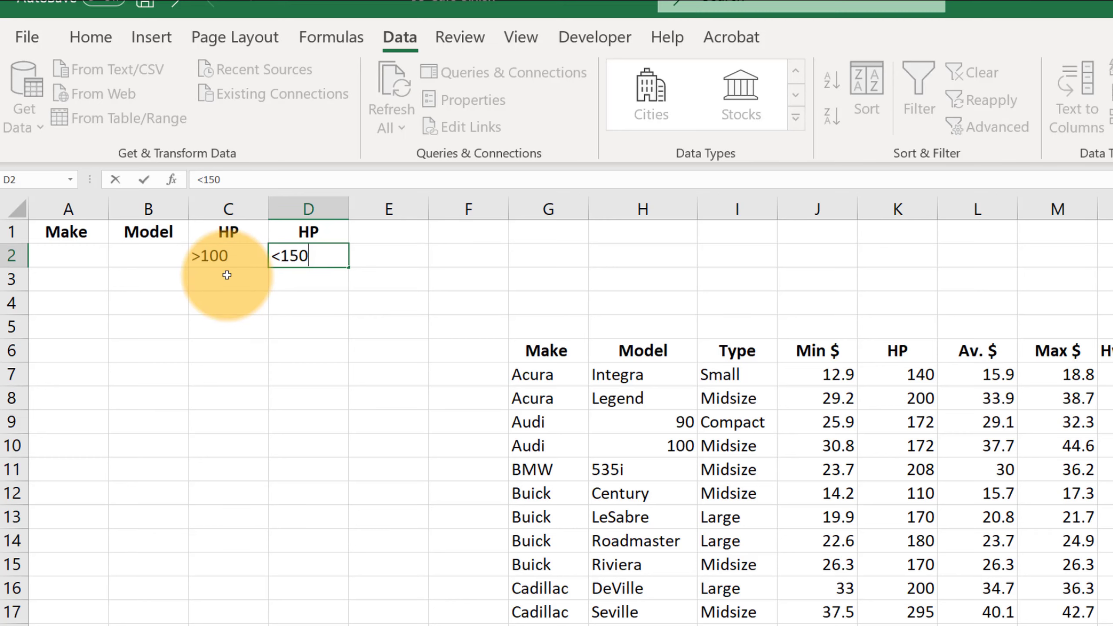
{"action": "left_click", "coordinate": [754, 401]}
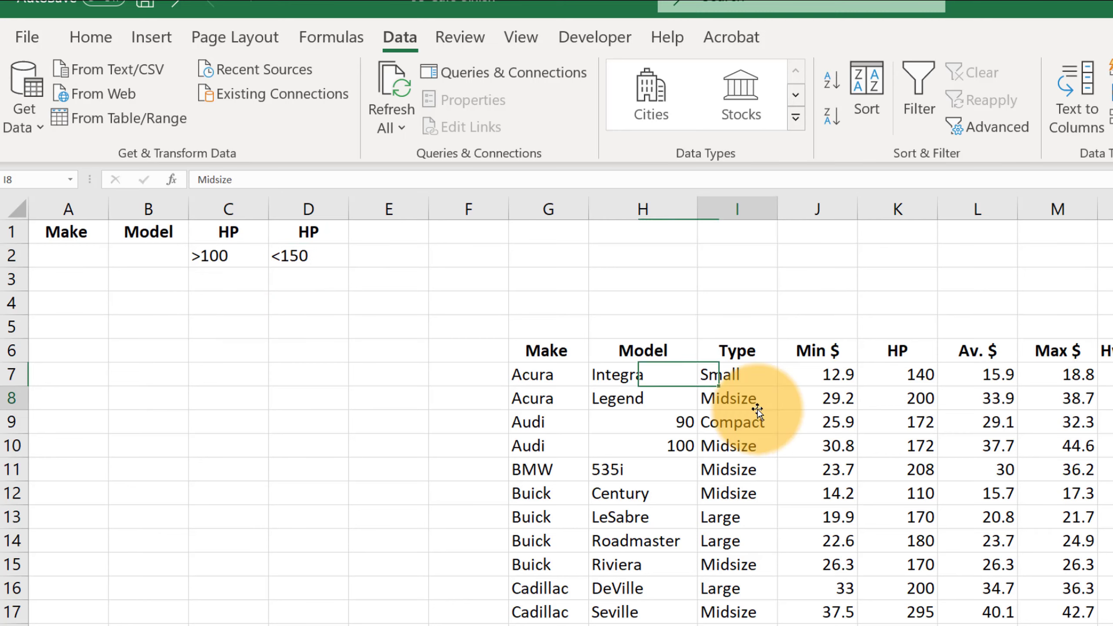
Run Advanced Filter with criteria range C1:D2 and check the HP values in column K
{"action": "left_click", "coordinate": [1000, 125]}
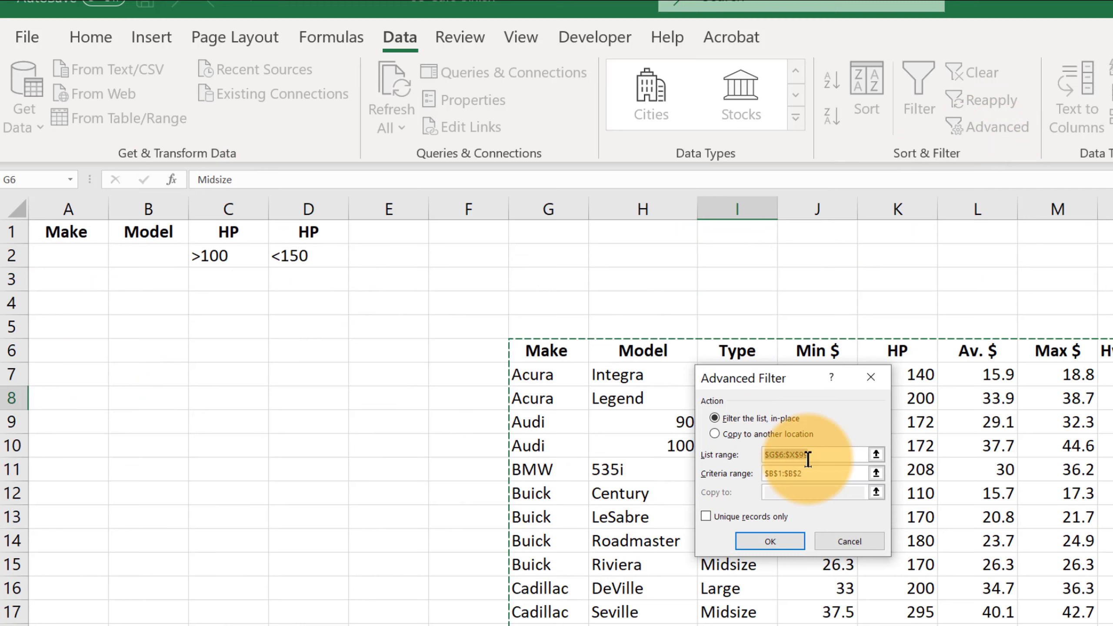
{"action": "left_click", "coordinate": [832, 473]}
{"action": "left_click_drag", "start_coordinate": [227, 232], "coordinate": [295, 263]}
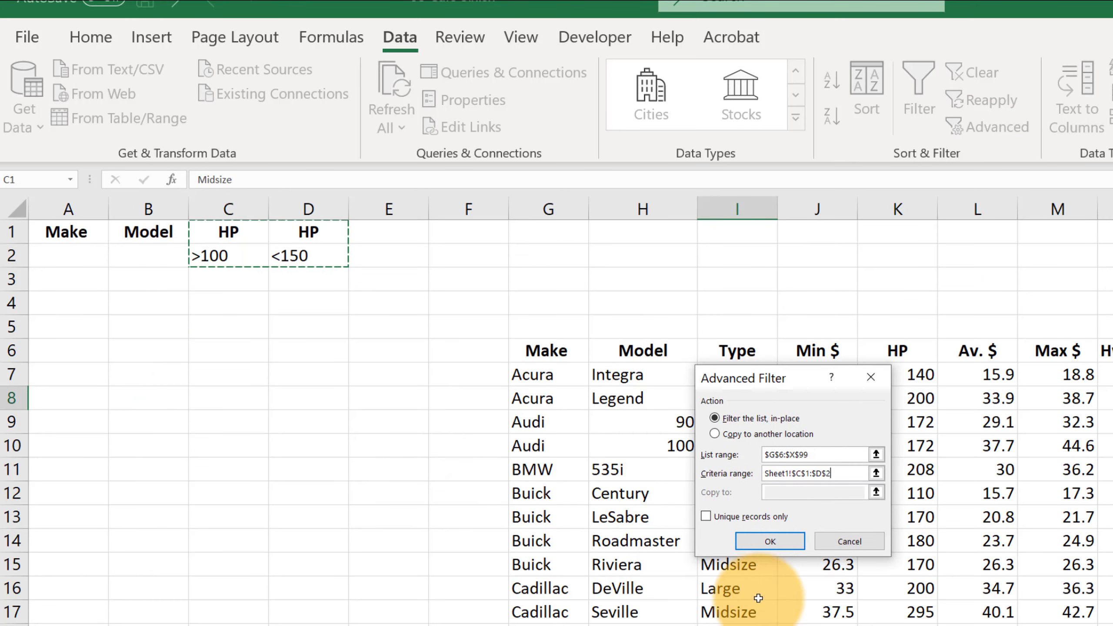
{"action": "key", "text": "Return"}
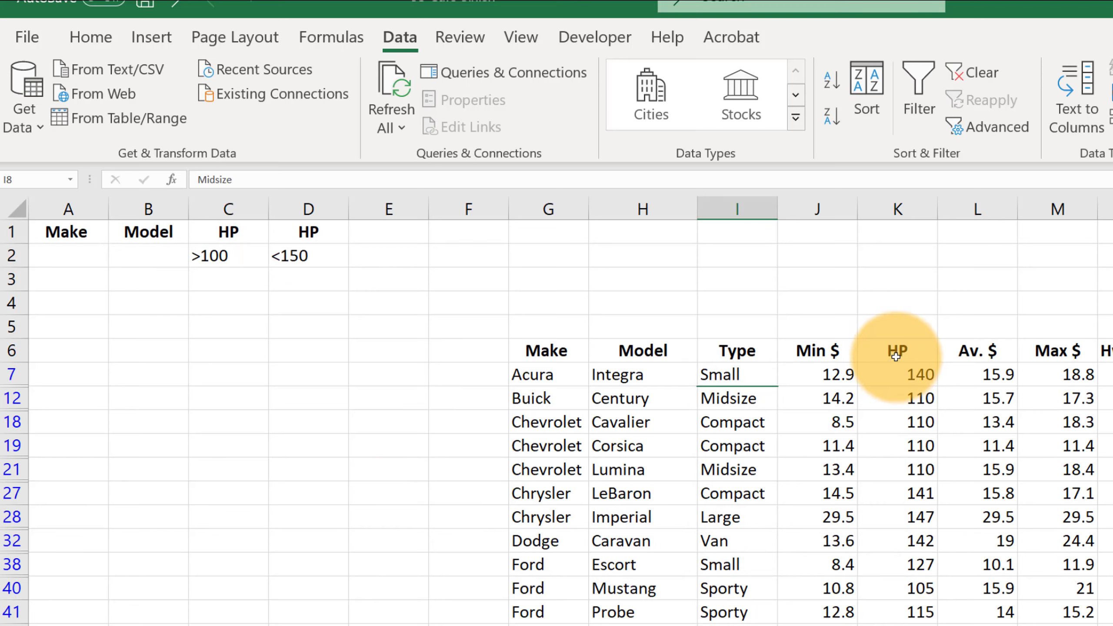
{"action": "left_click_drag", "start_coordinate": [895, 356], "coordinate": [910, 621]}
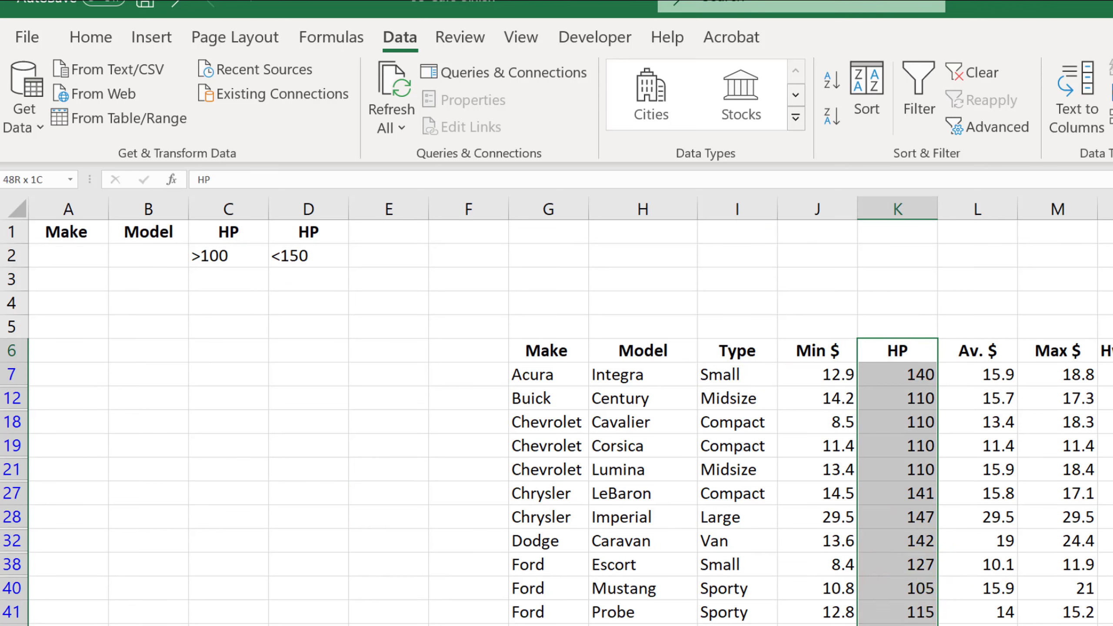
{"action": "left_click", "coordinate": [919, 362]}
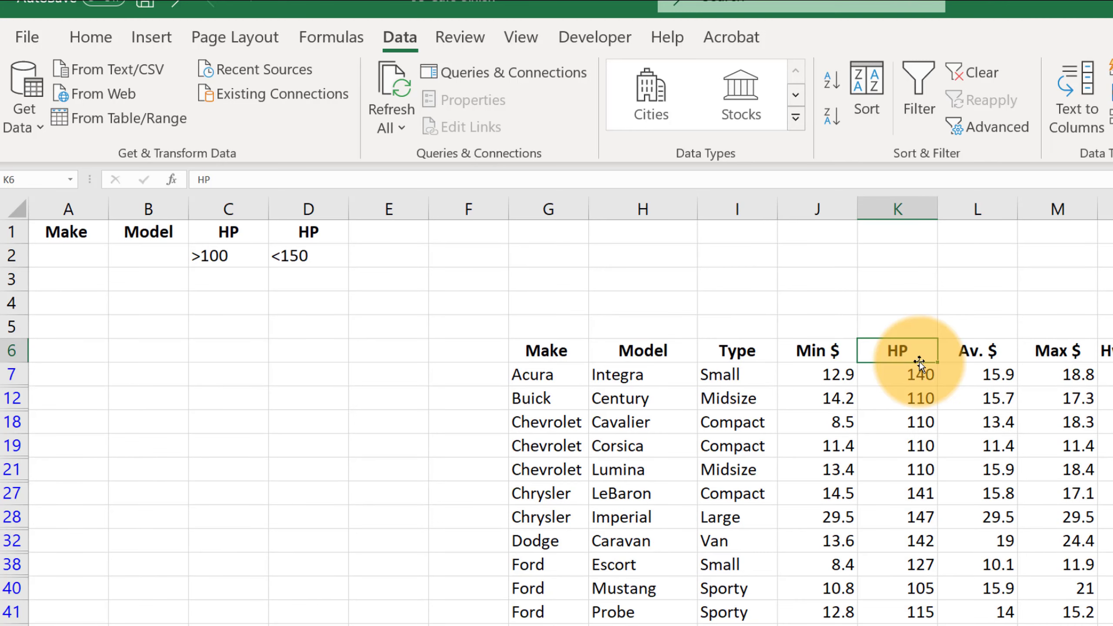